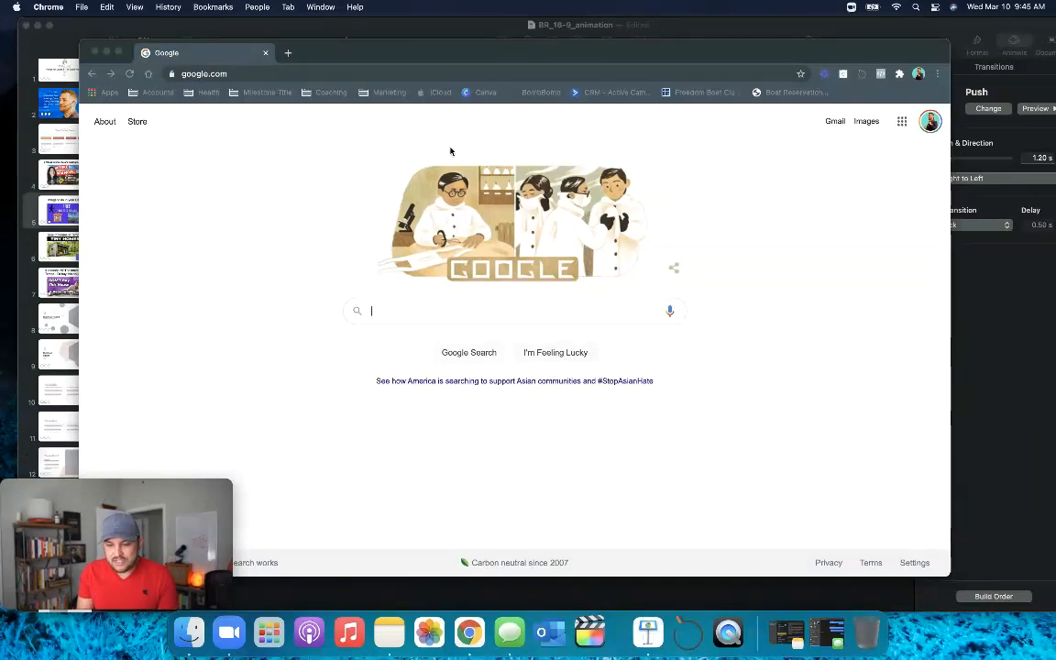
Open Canva's design overview and create a new blank design from the YouTube Thumbnail format
click(477, 94)
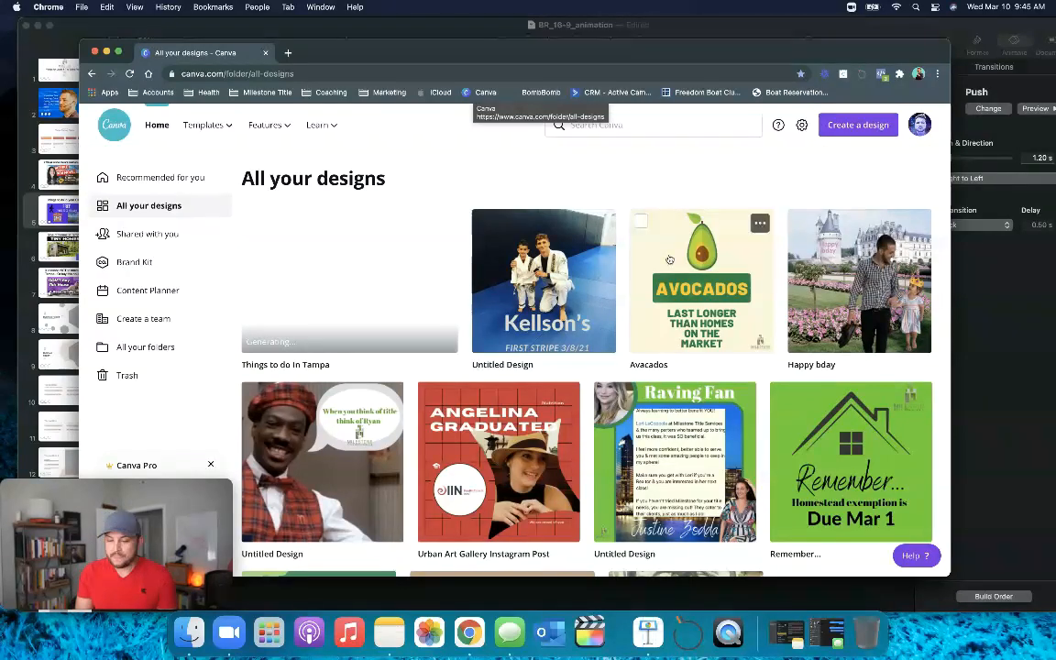
scroll(669, 259, down, 5)
scroll(670, 260, up, 5)
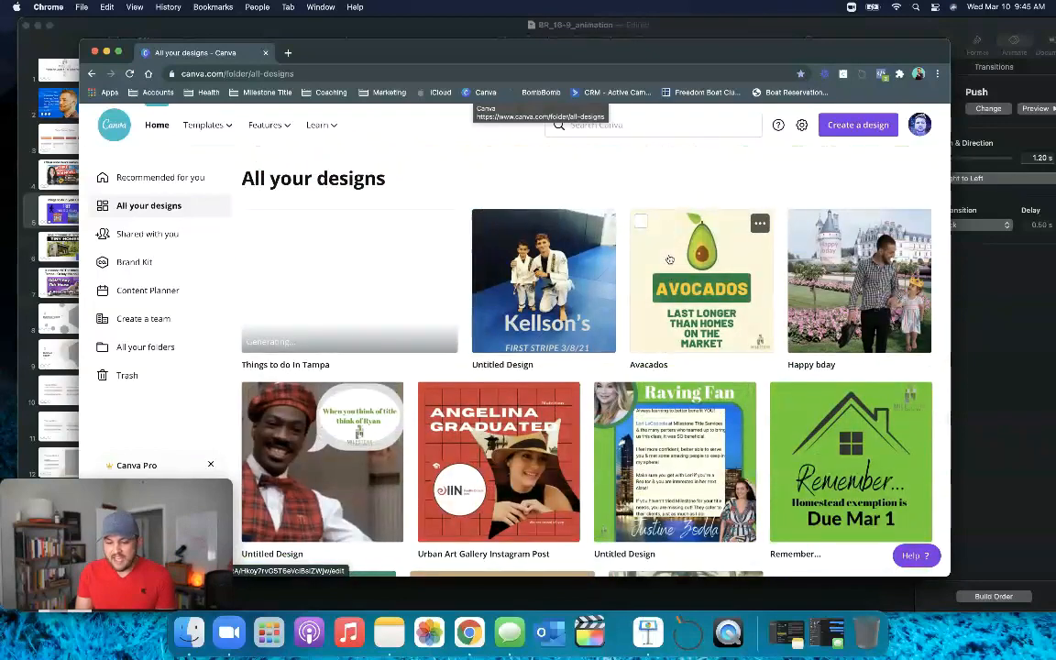
click(848, 129)
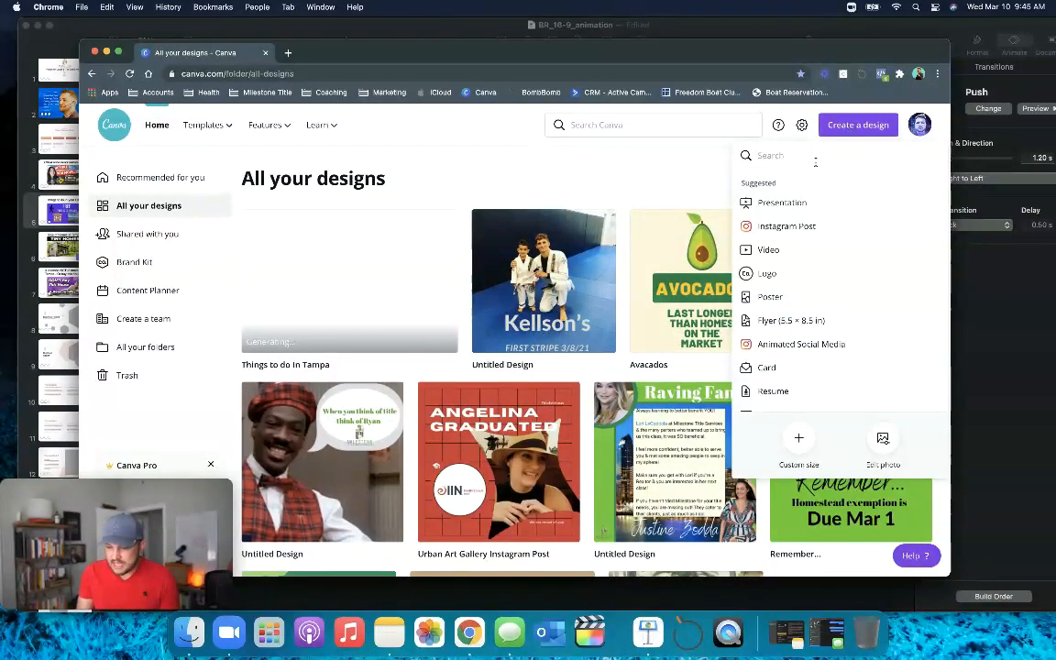
text(youtube)
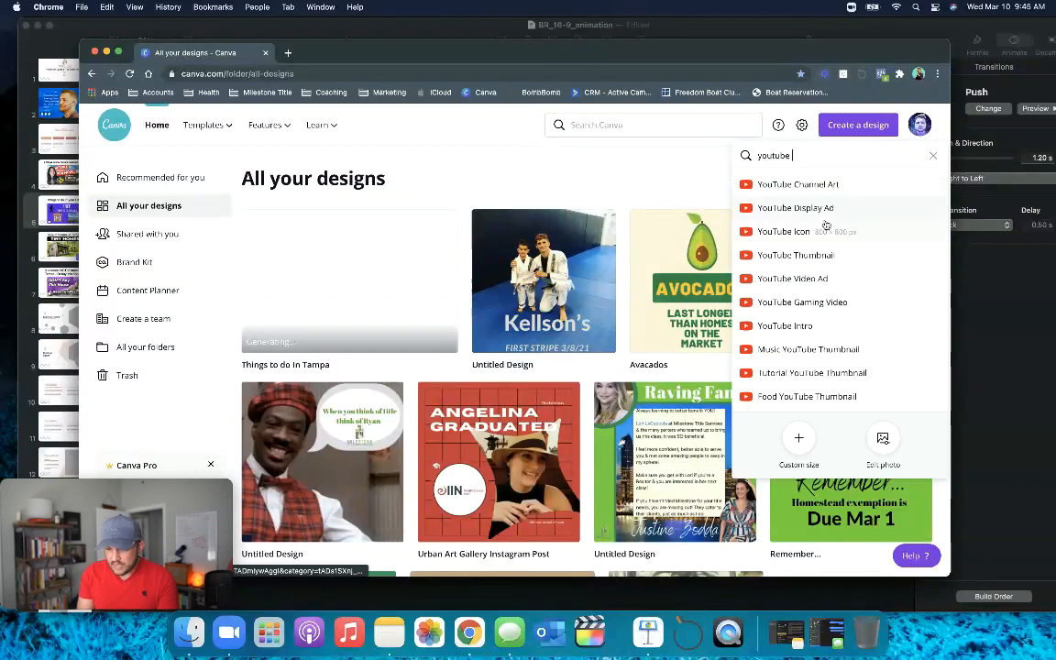
click(807, 255)
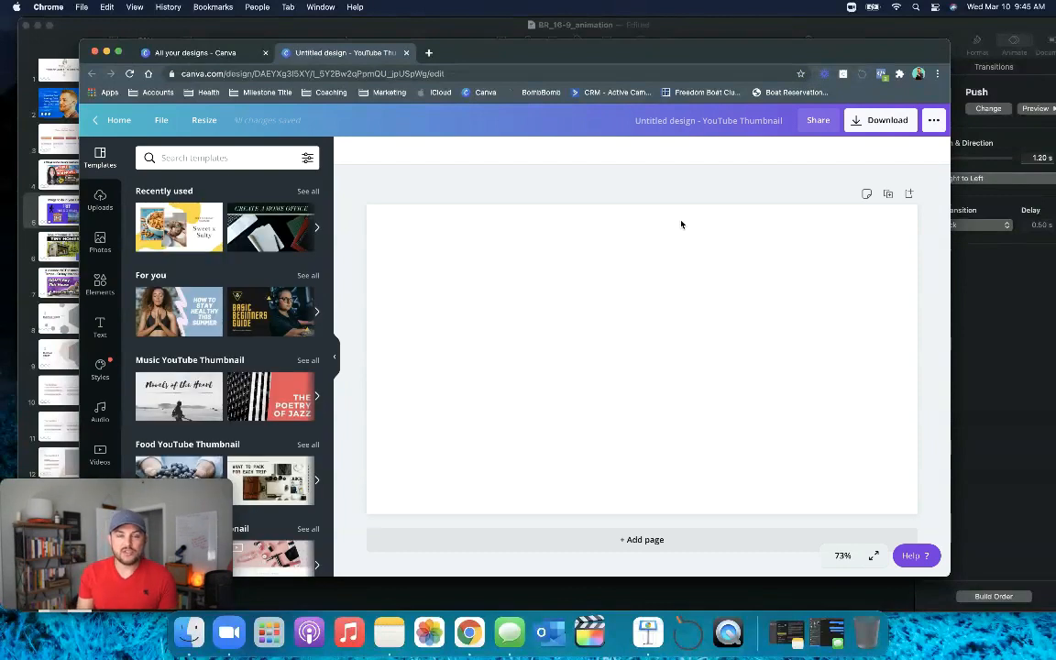
Search the photo library for "tampa" and add the sunset skyline photo with the river and bridges to the blank page
click(500, 288)
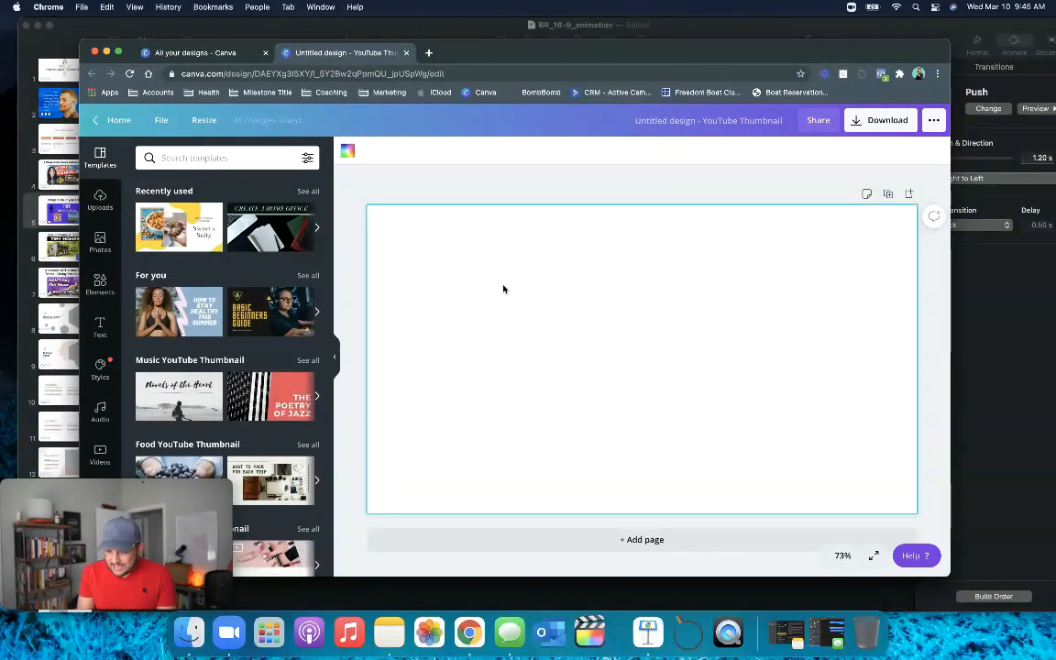
click(100, 242)
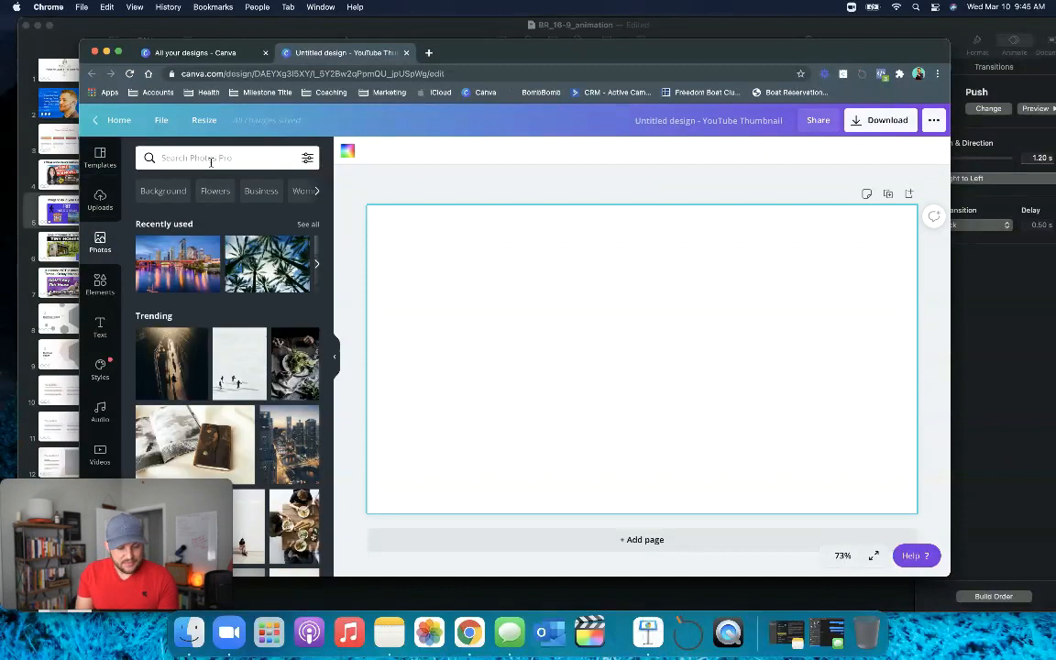
click(210, 159)
text(tampa)
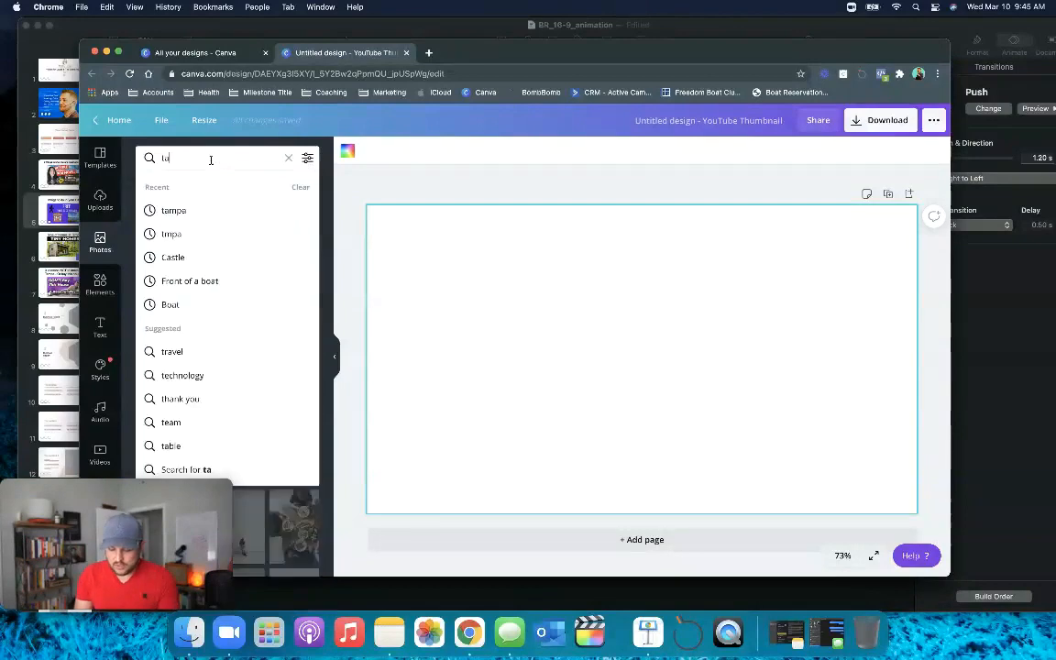
key(Return)
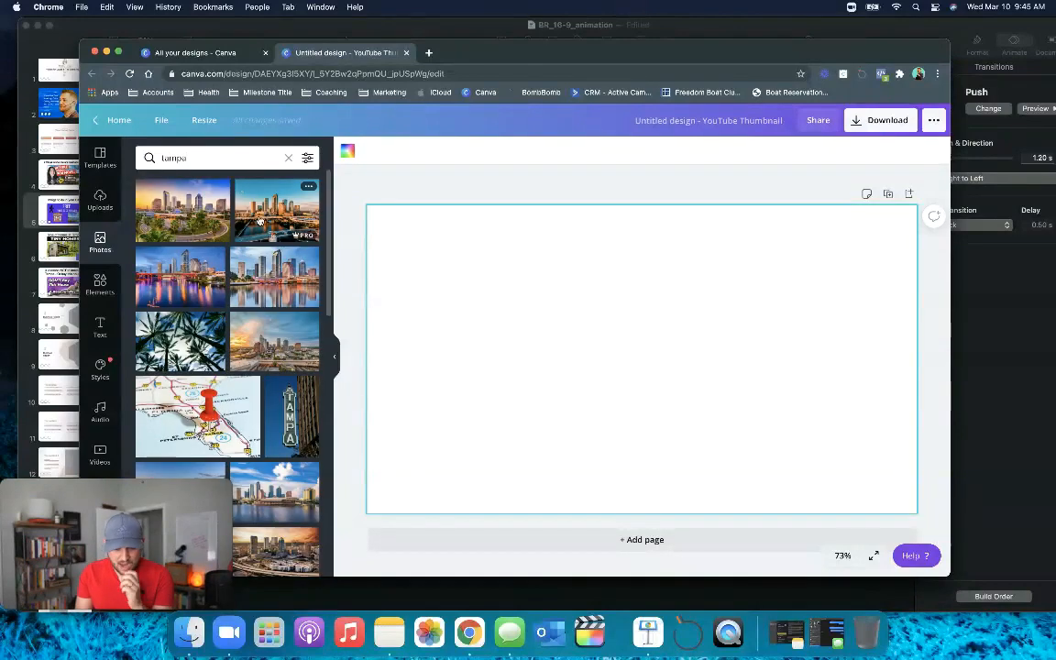
scroll(260, 220, down, 2)
scroll(260, 220, down, 10)
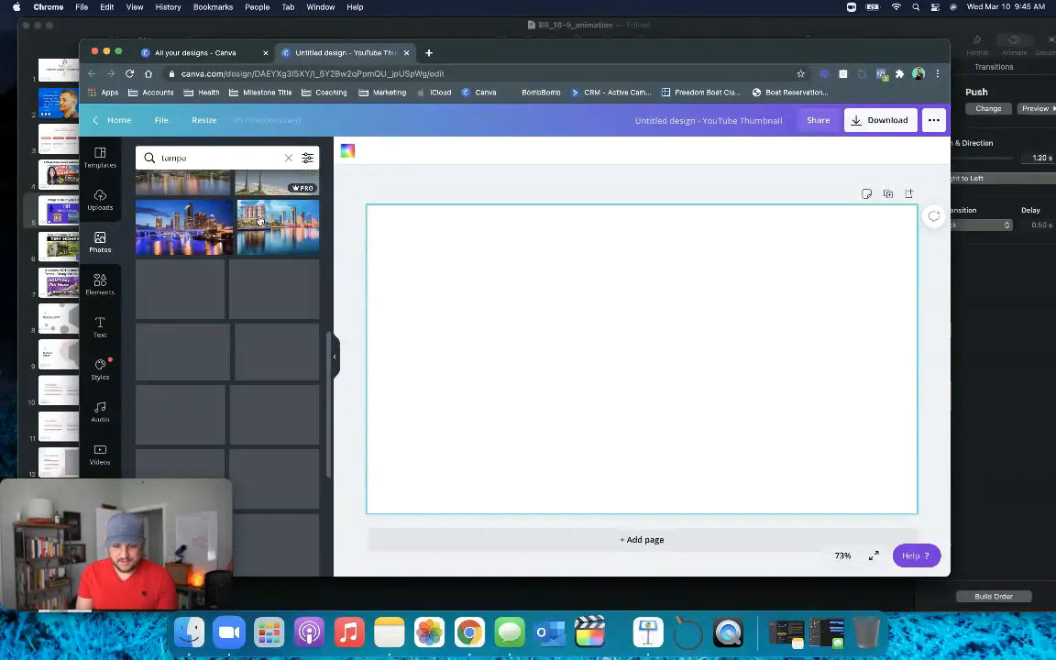
scroll(259, 220, up, 12)
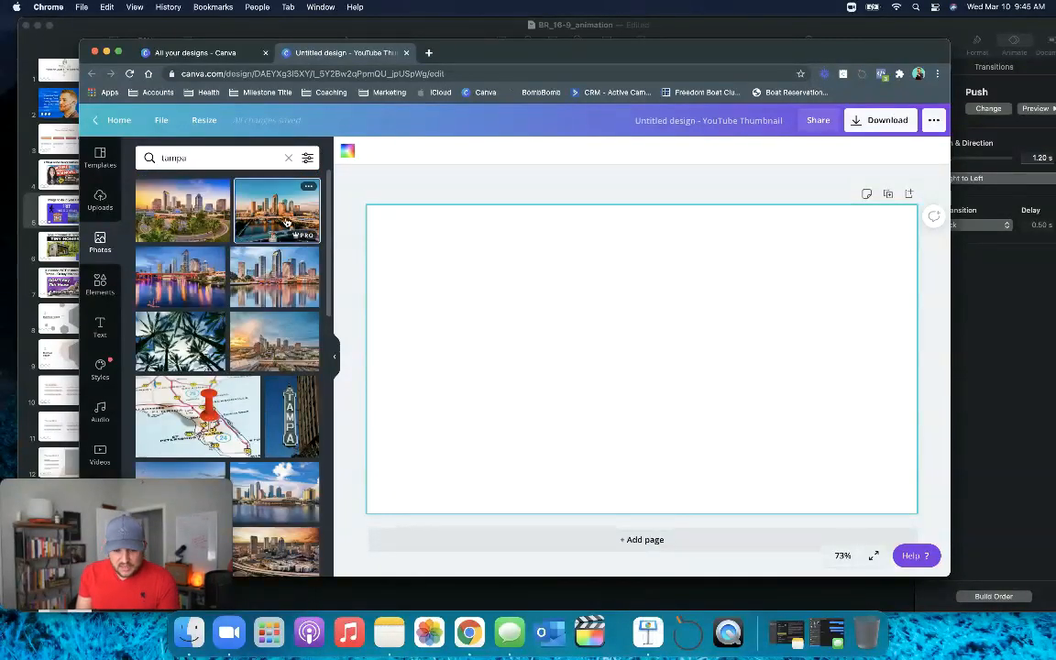
click(287, 223)
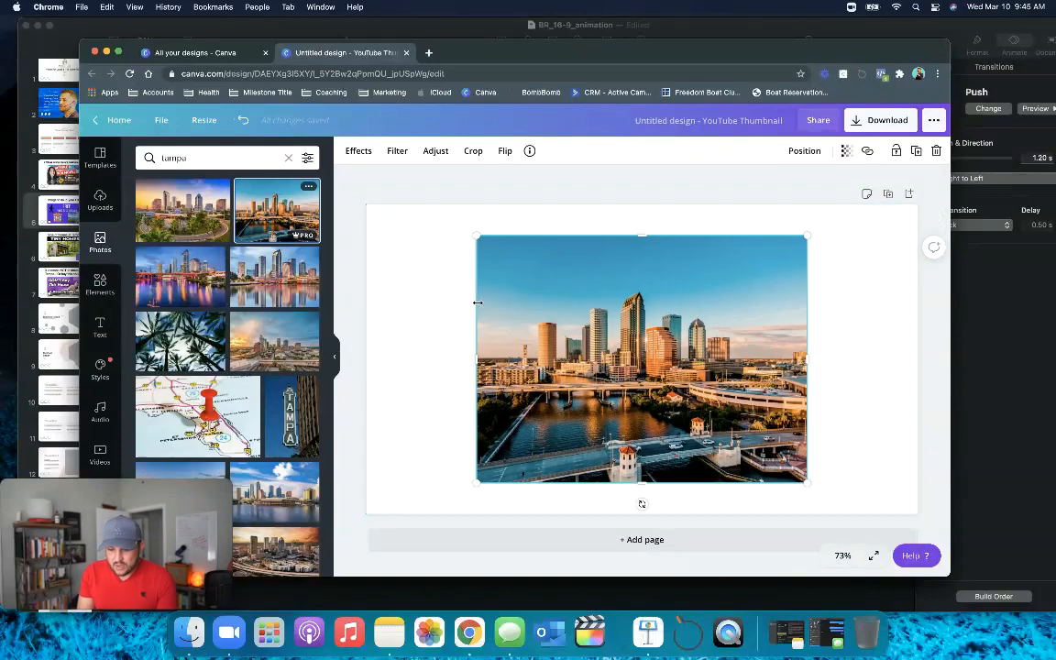
Resize and crop the skyline photo so it fills the entire thumbnail page edge to edge
drag(474, 238, 351, 230)
drag(392, 327, 365, 333)
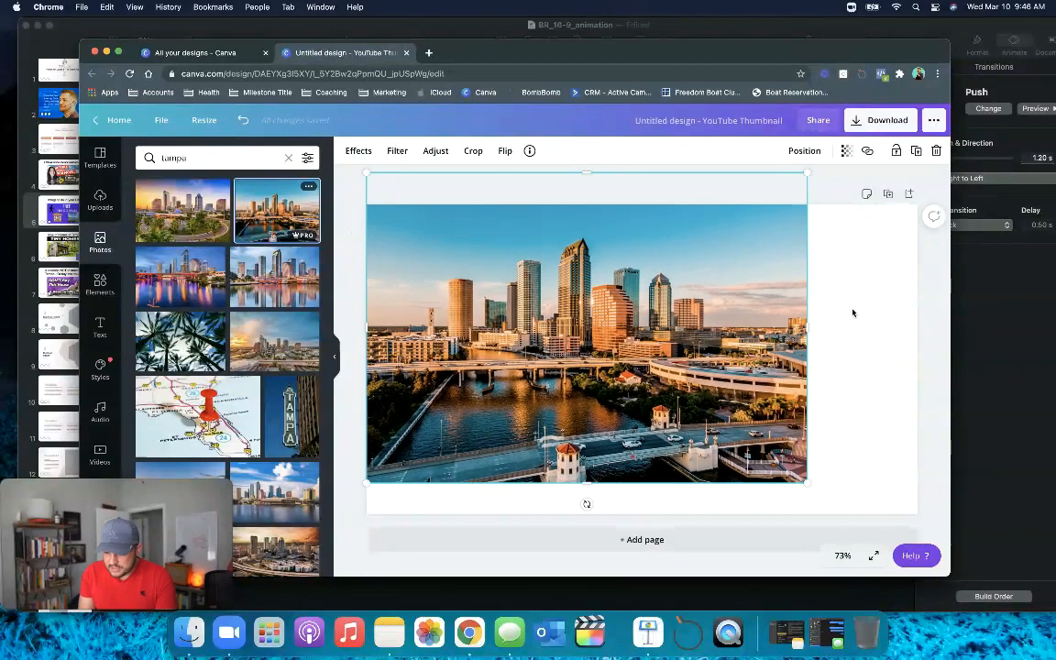
drag(808, 330, 916, 330)
drag(642, 481, 642, 515)
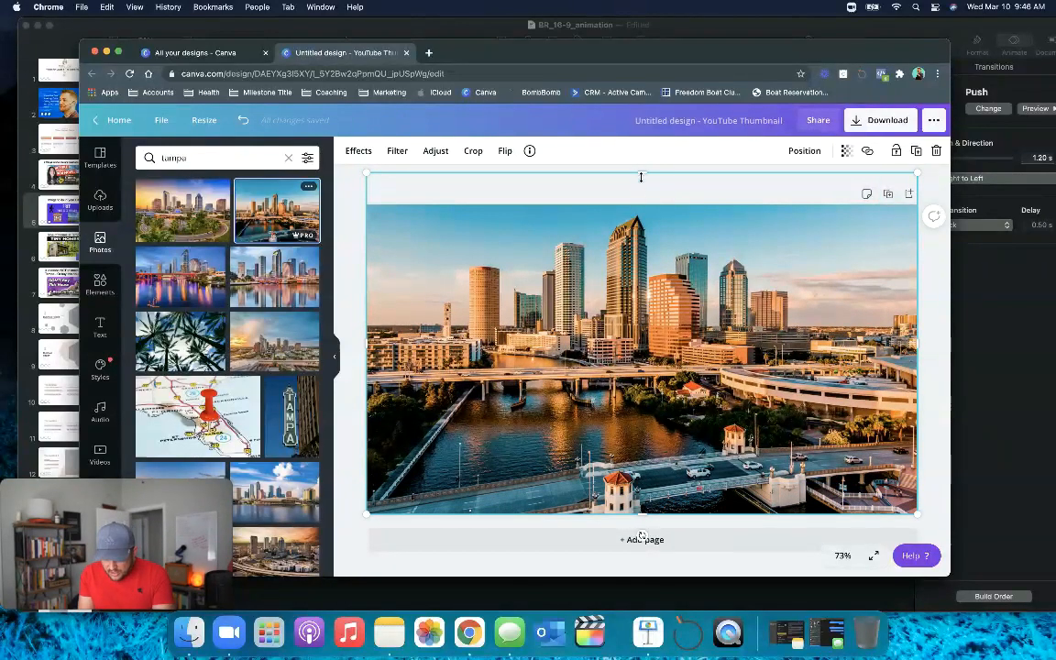
drag(641, 177, 641, 199)
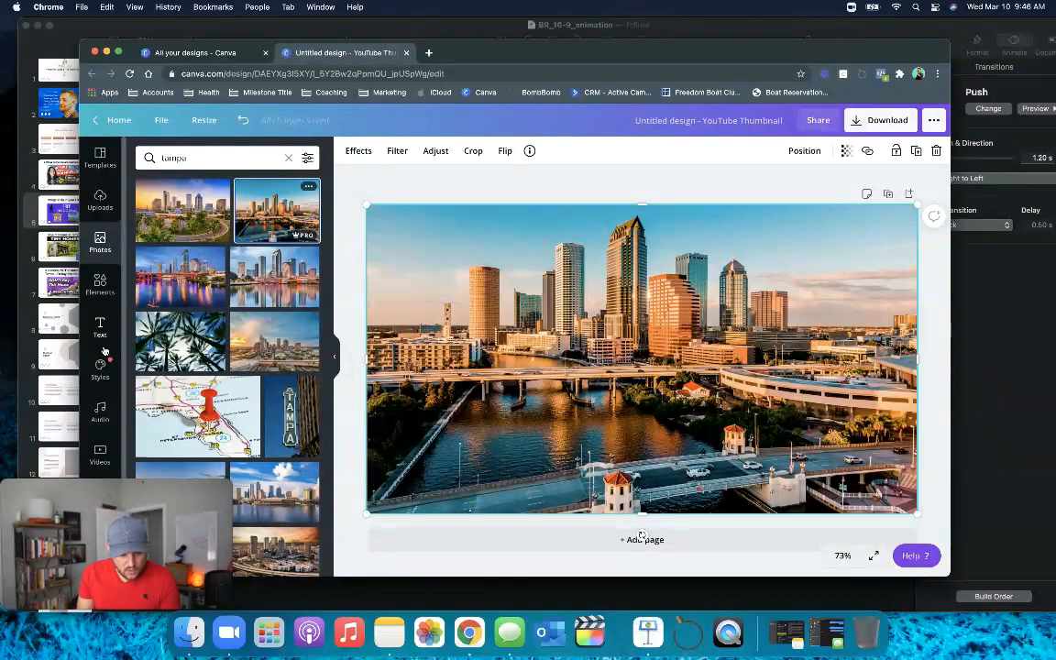
Upload the image _DSC8318.JPG from the Milestone Photos folder in iCloud Drive on the device
click(102, 202)
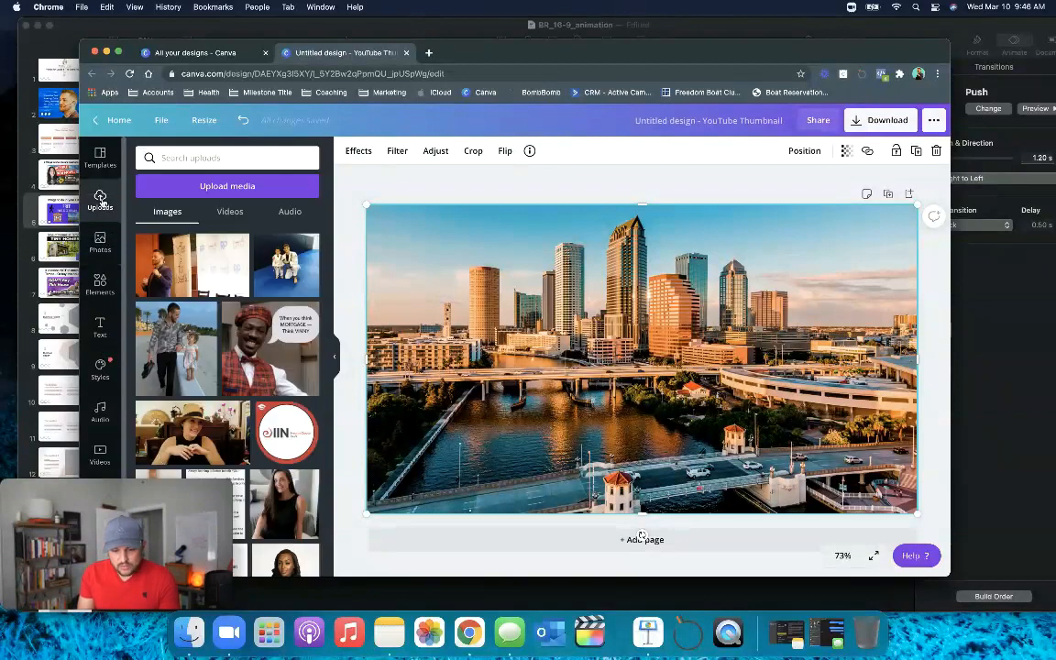
click(231, 189)
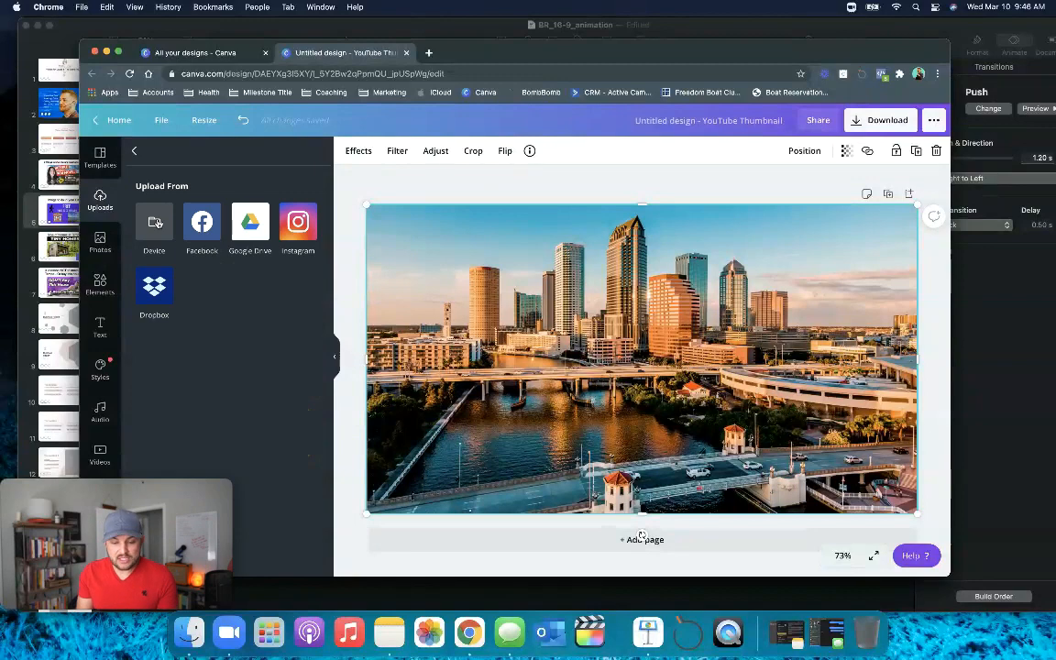
click(156, 223)
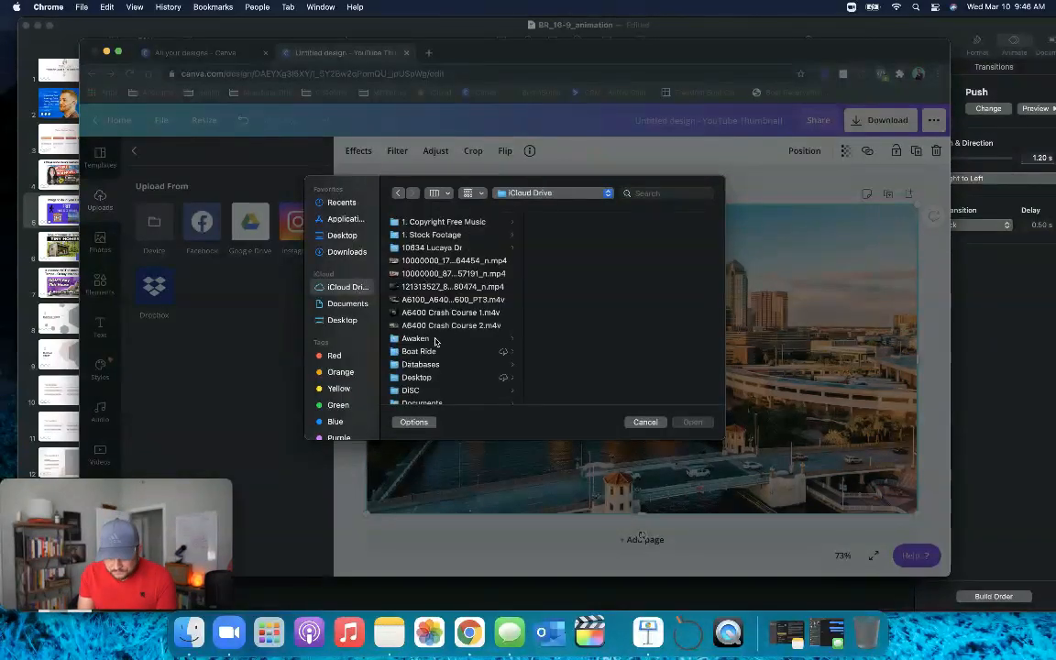
scroll(437, 342, down, 10)
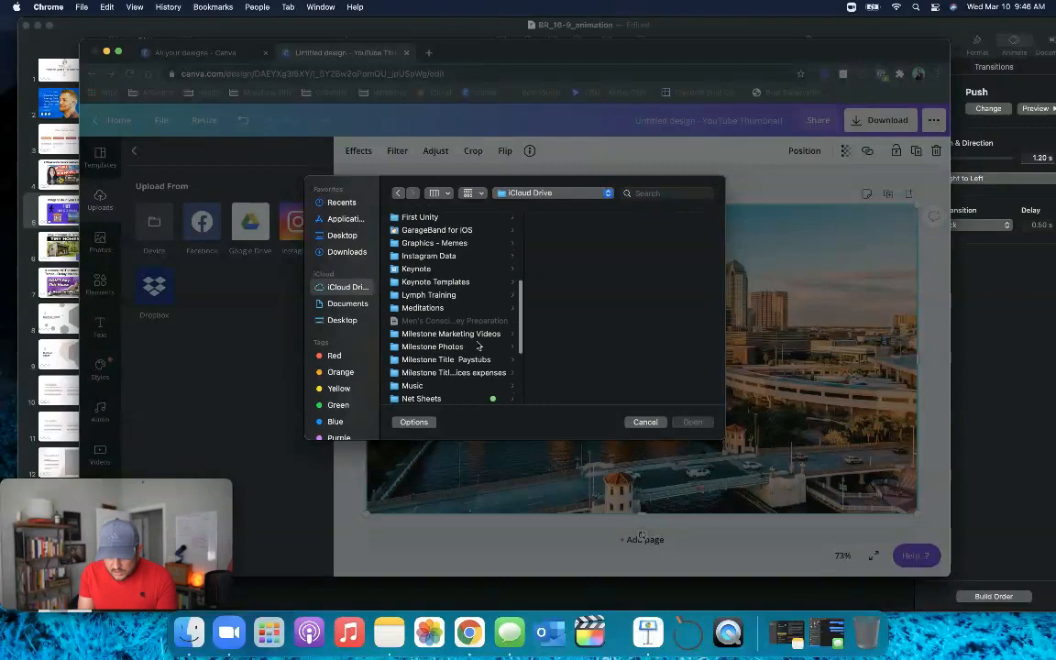
click(464, 346)
click(578, 225)
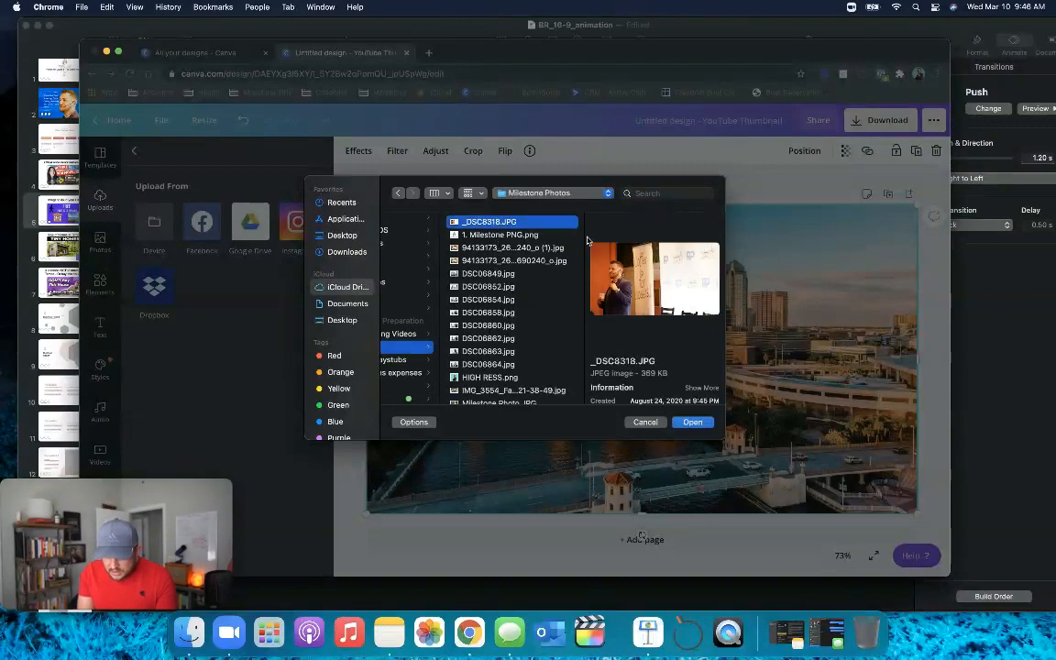
click(691, 423)
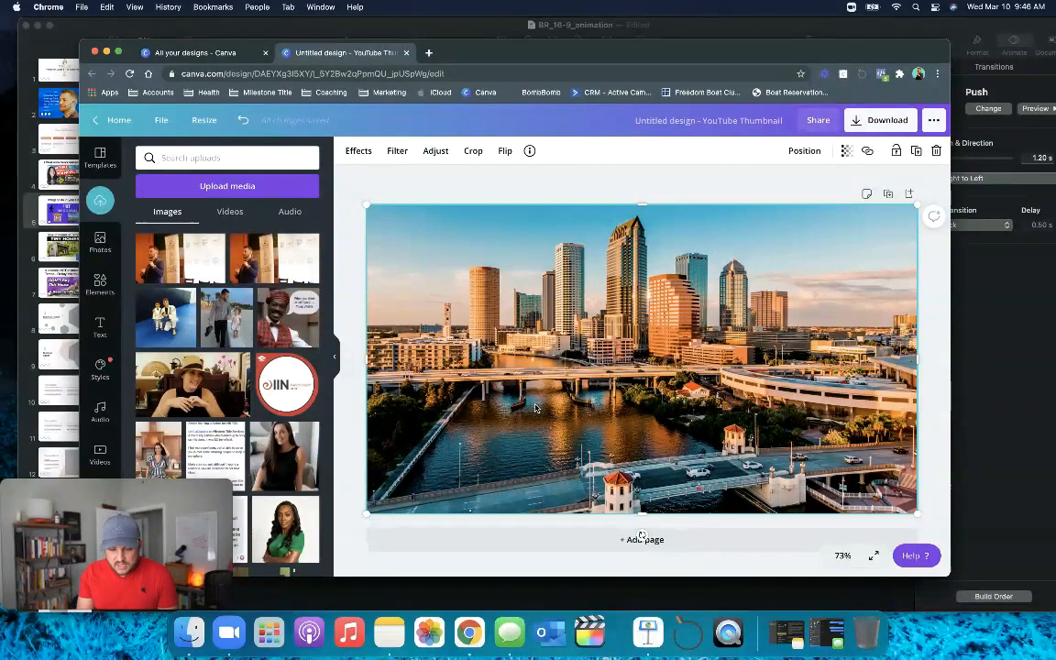
Place the uploaded speaker photo on the page and remove its background with Background Remover
mouse_move(189, 265)
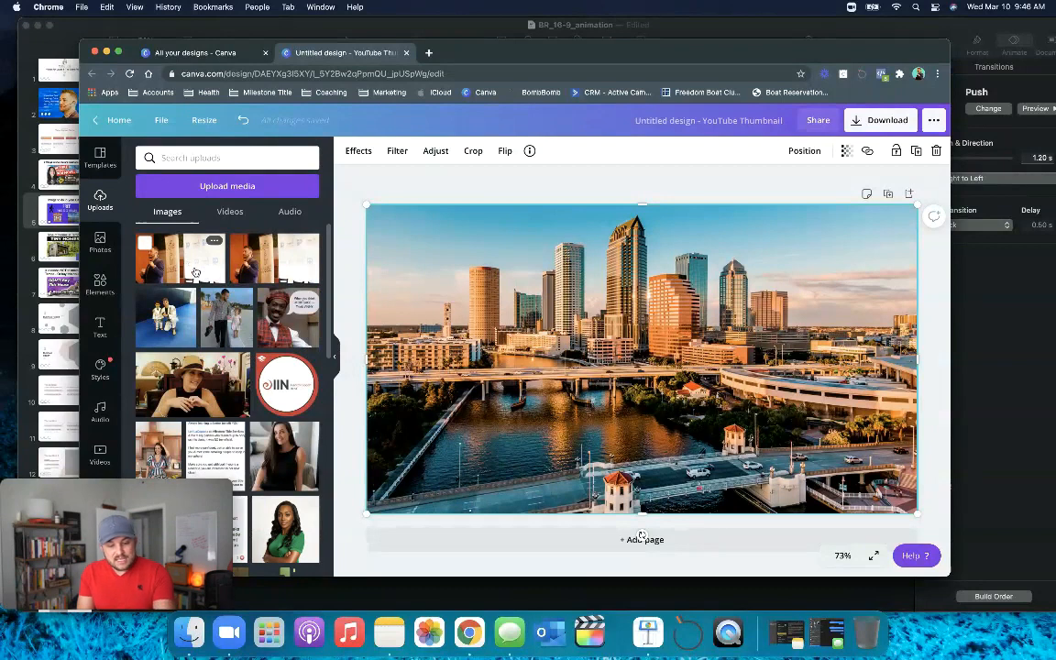
scroll(227, 318, down, 3)
scroll(227, 319, up, 5)
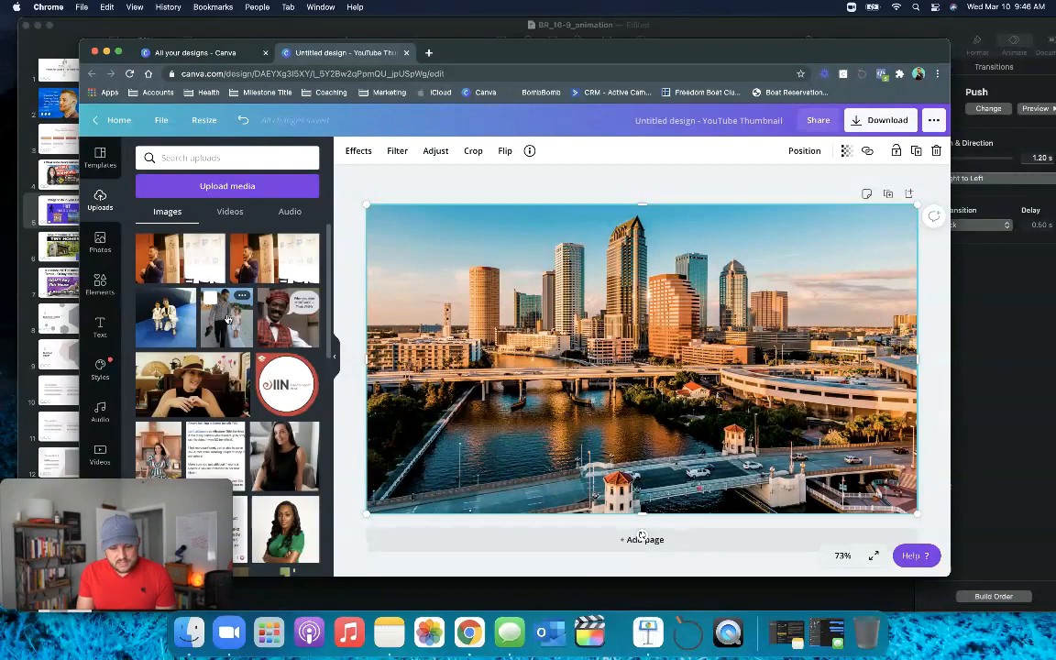
click(181, 257)
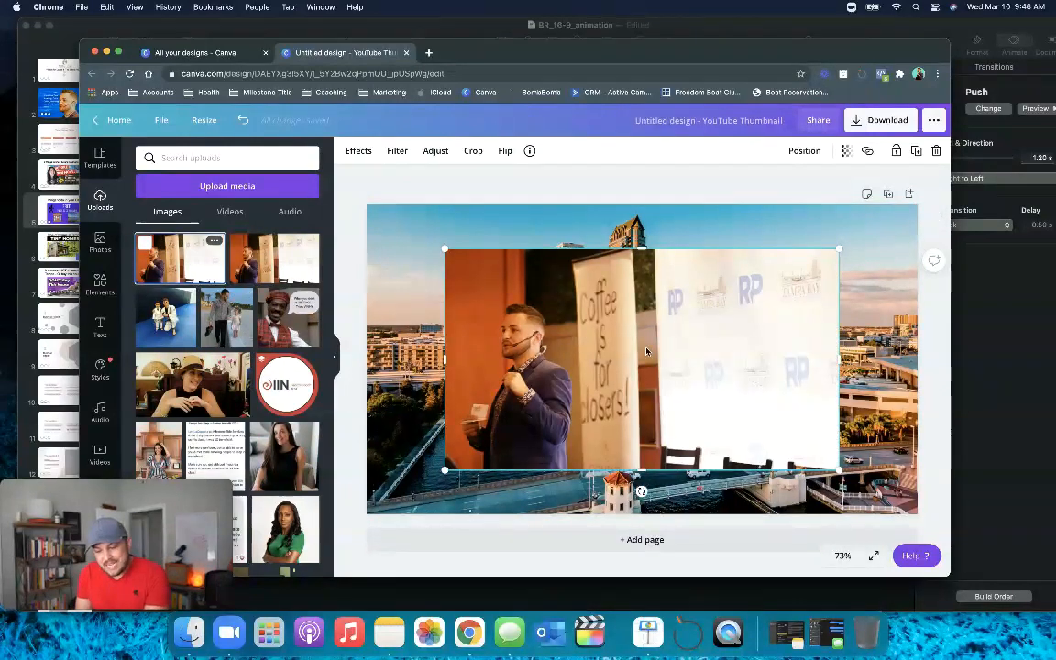
click(356, 152)
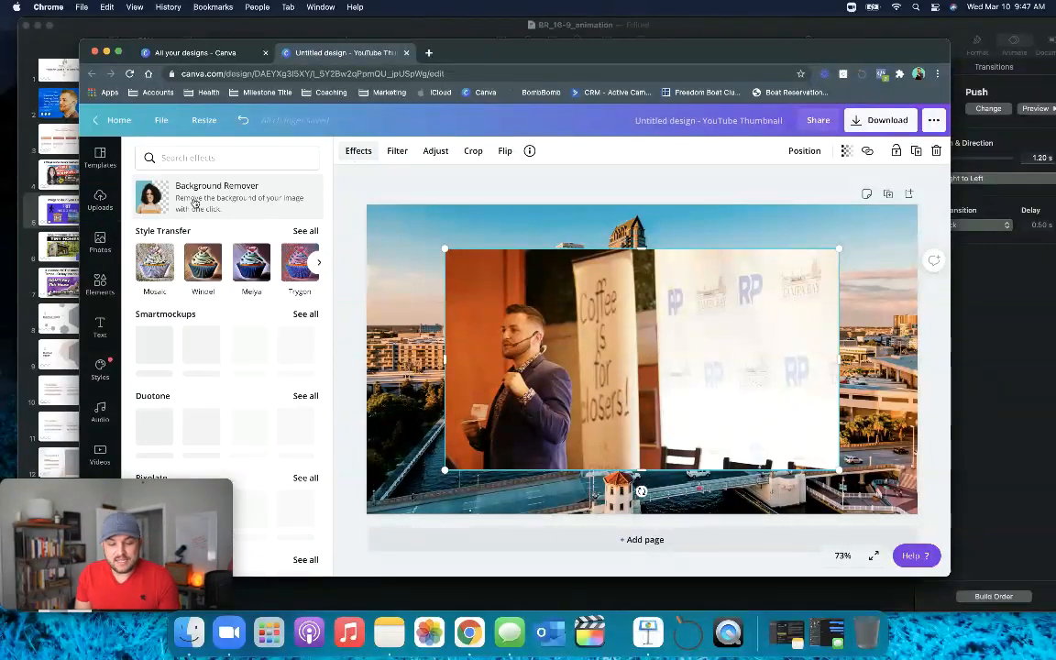
click(194, 202)
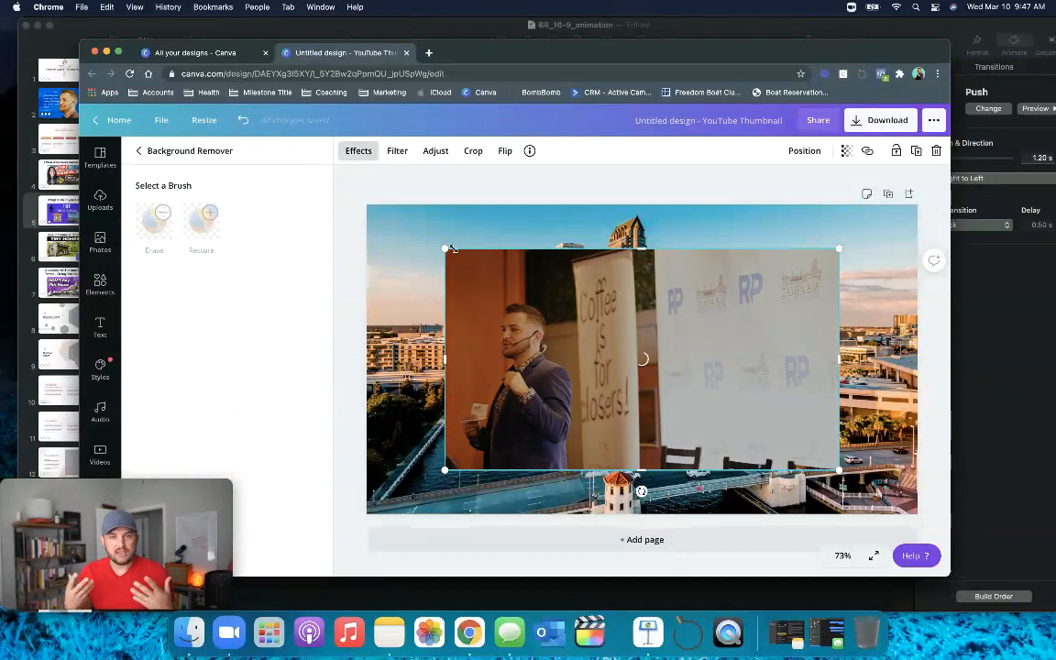
Enlarge the speaker cut-out and position it at the lower-left of the thumbnail, flush with the page's bottom edge
drag(445, 248, 381, 208)
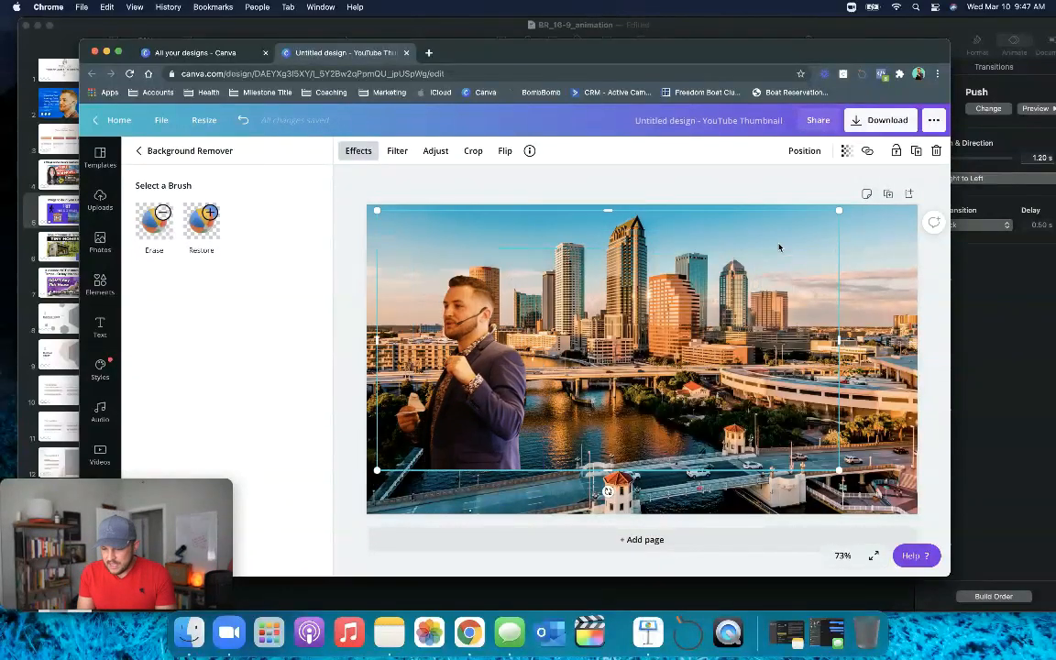
drag(841, 210, 948, 153)
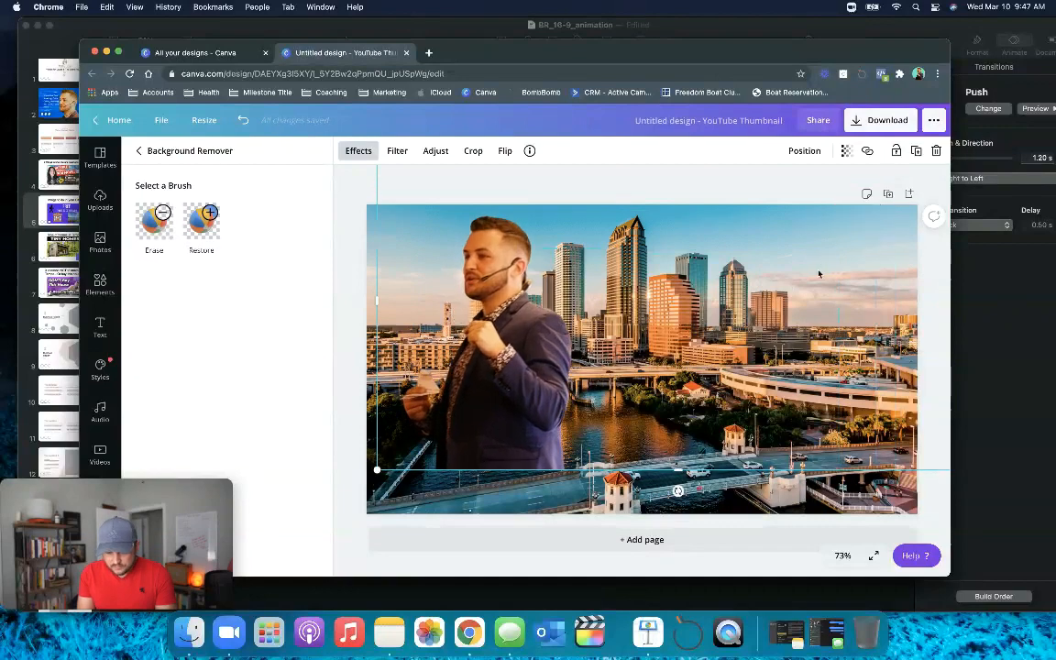
drag(818, 271, 802, 301)
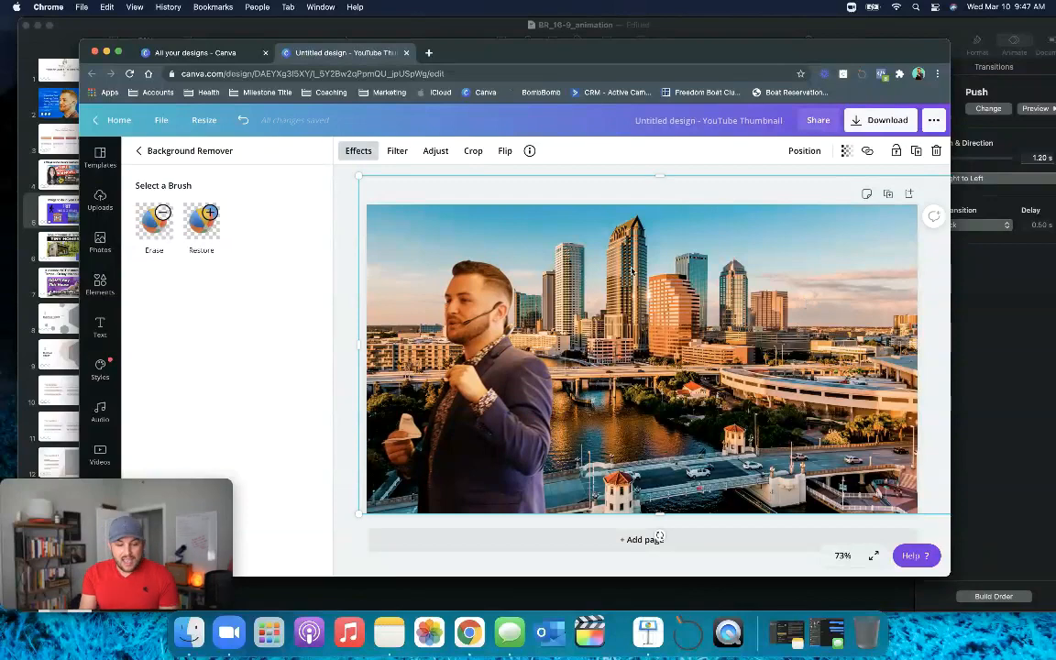
Add a default heading text box to the thumbnail beside the speaker
click(102, 326)
scroll(257, 265, down, 10)
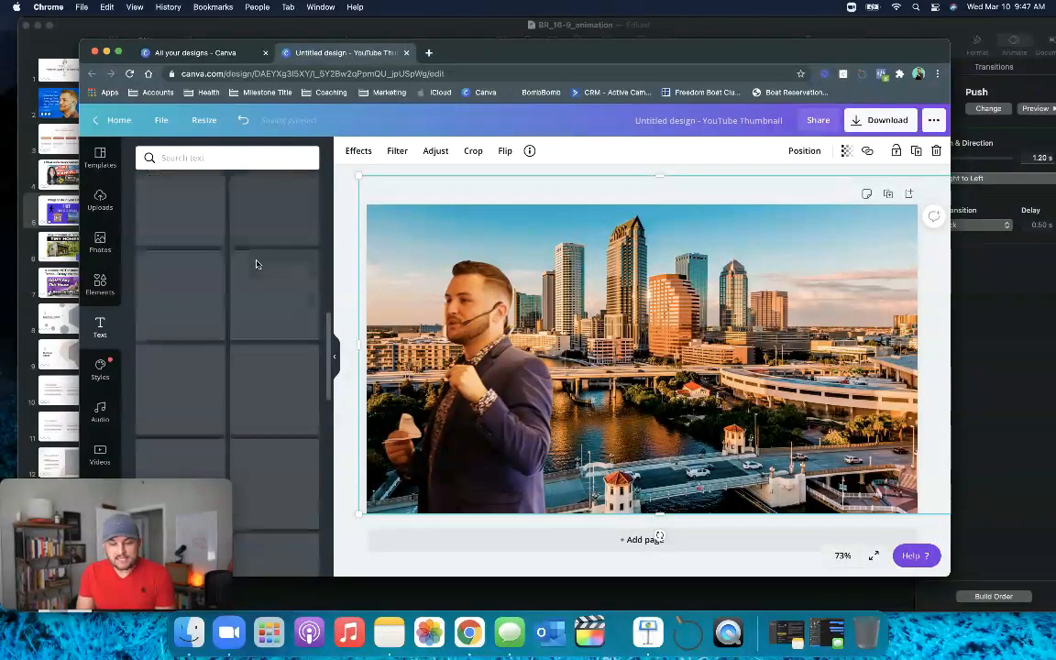
scroll(257, 265, up, 10)
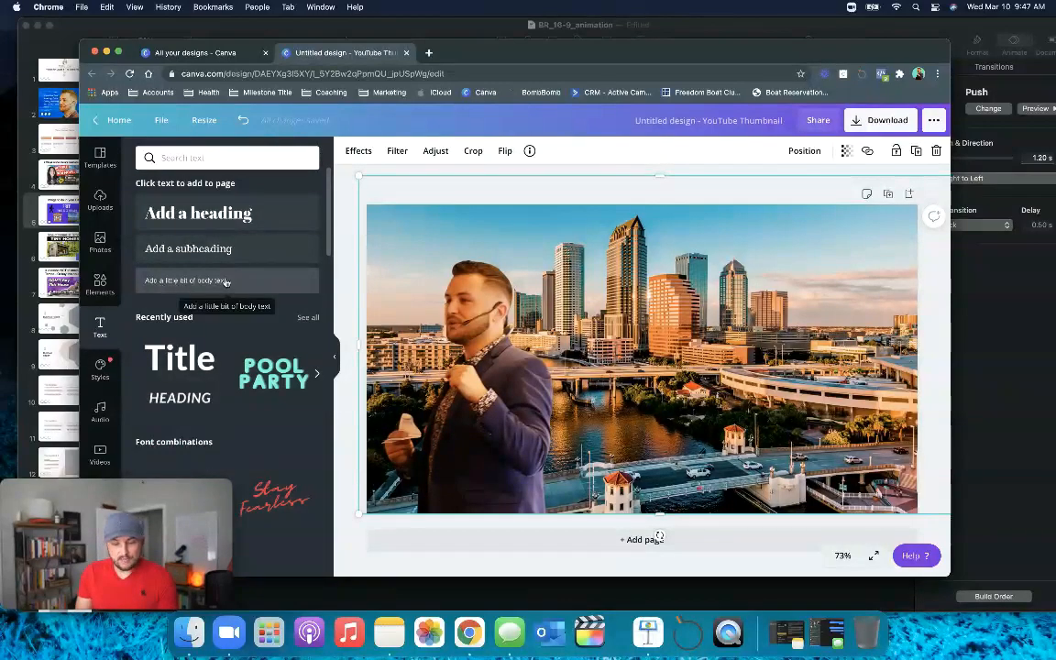
click(209, 214)
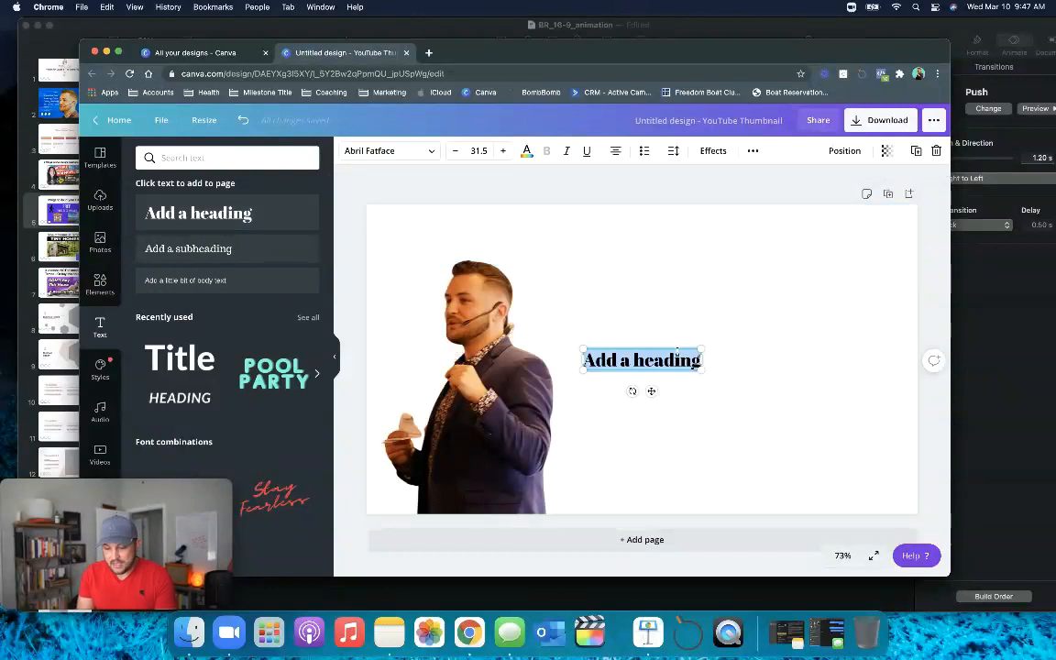
click(289, 217)
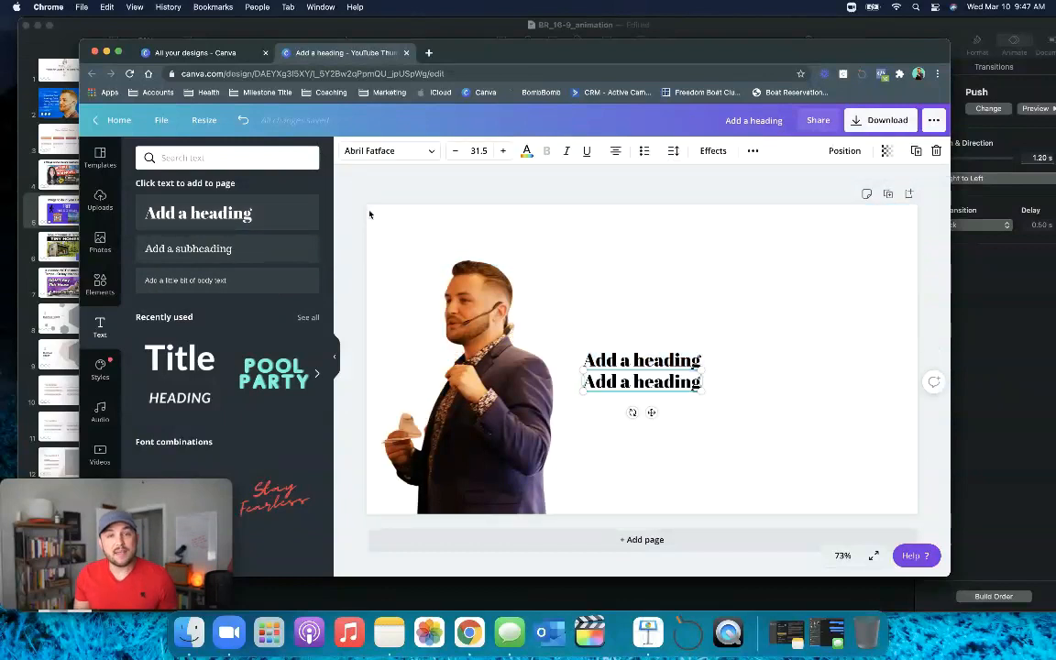
click(243, 123)
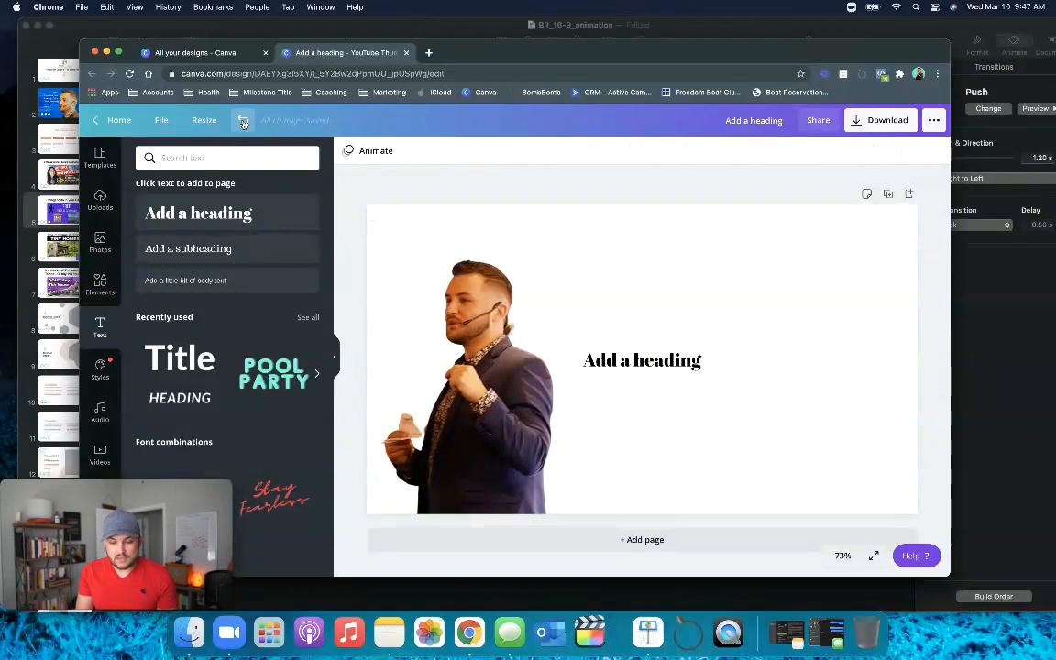
click(243, 122)
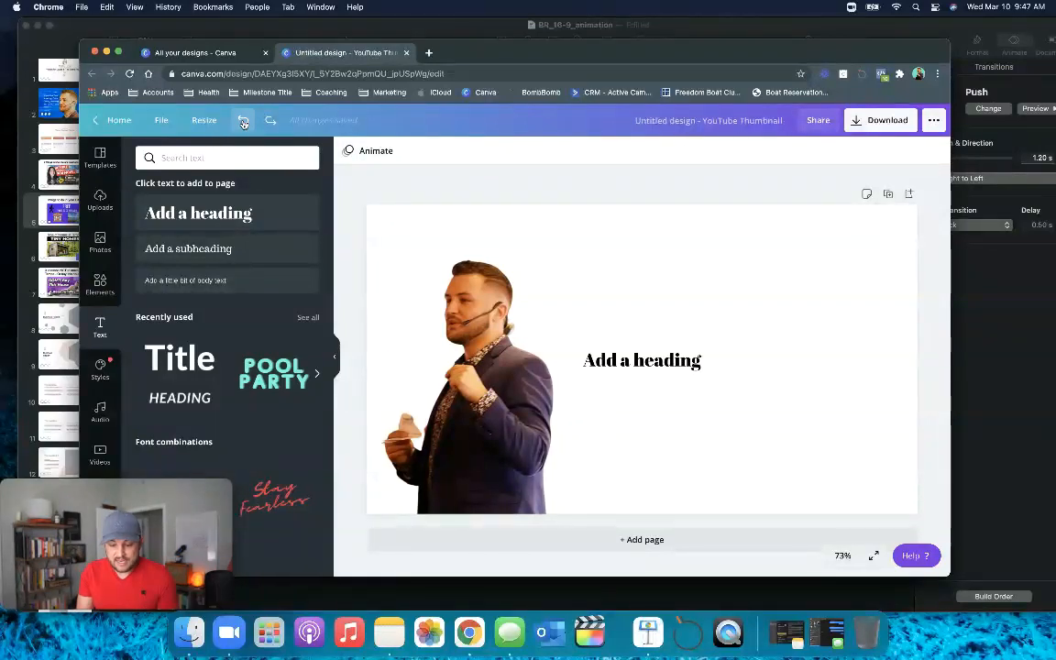
Undo the last change to restore the skyline background, and add a heading reading "Things to do in Tampa"
click(243, 123)
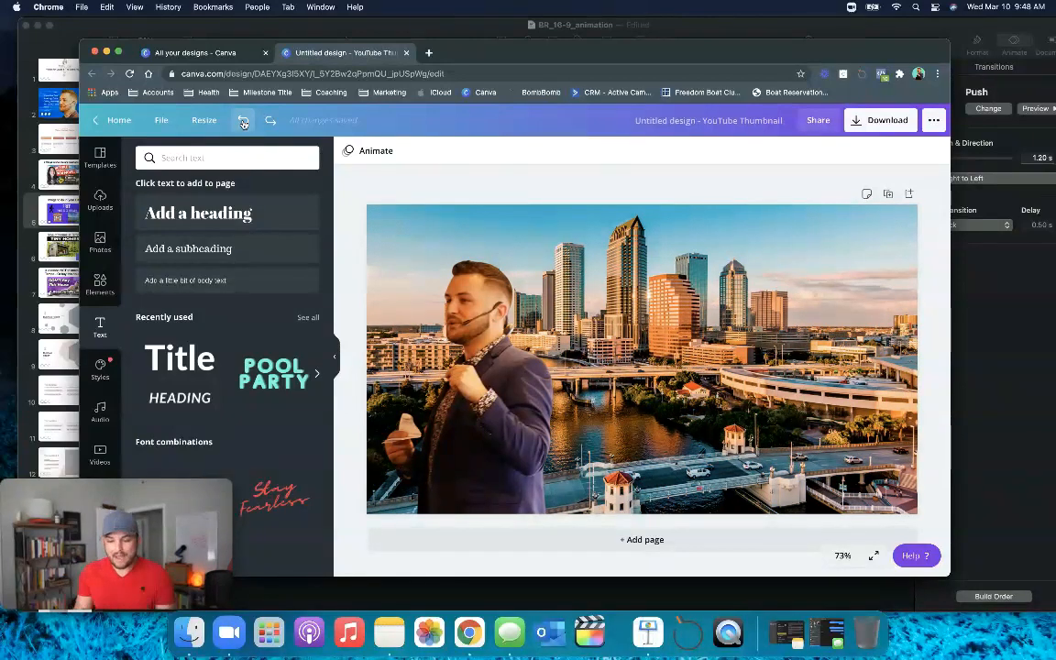
click(192, 211)
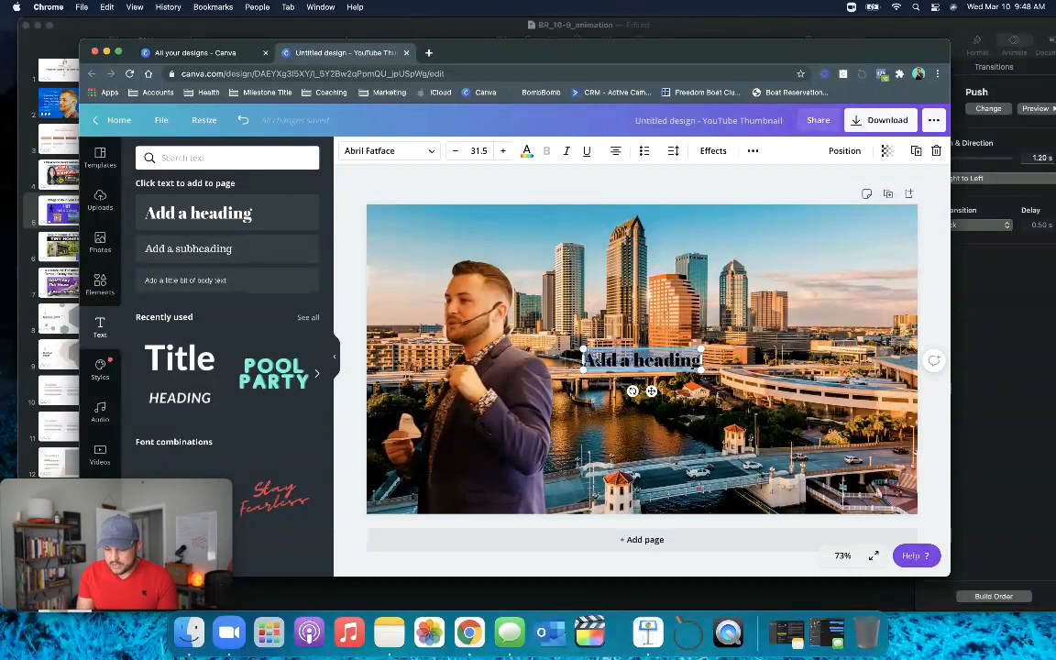
key(BackSpace)
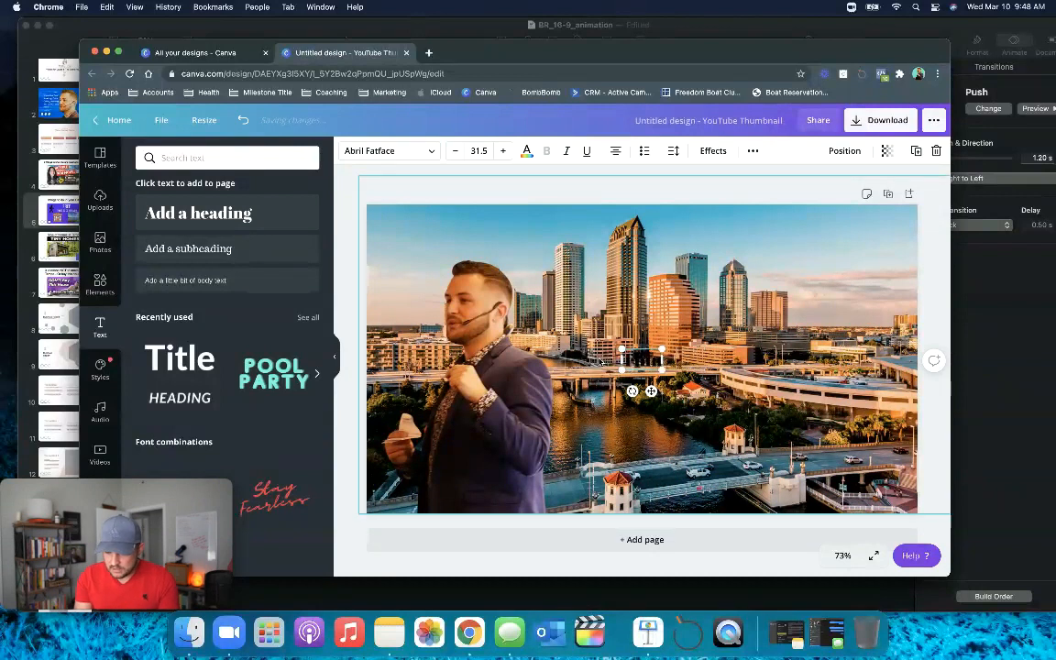
text(ngs to do in Tamp)
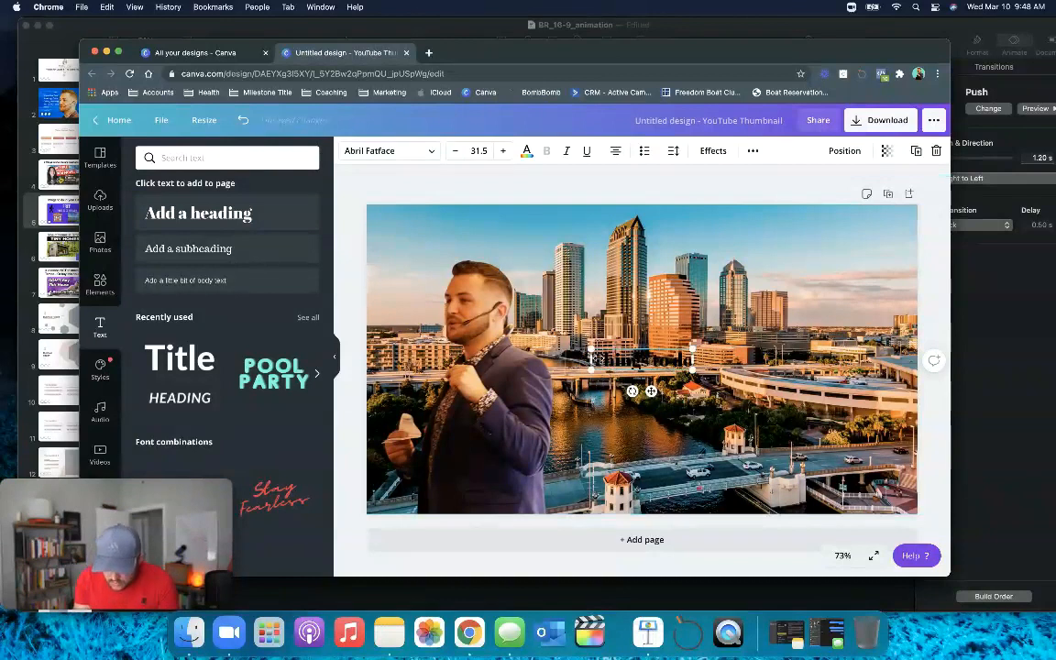
text(a)
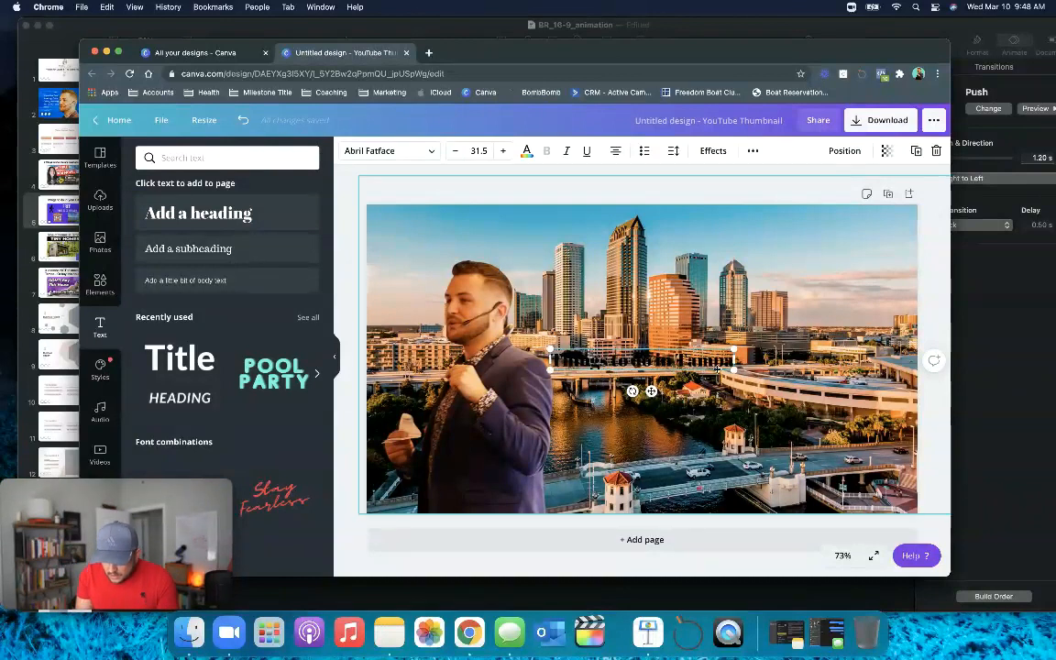
Enlarge the heading to font size 86 so it spans most of the thumbnail's width, and look through the available fonts
drag(733, 349, 882, 247)
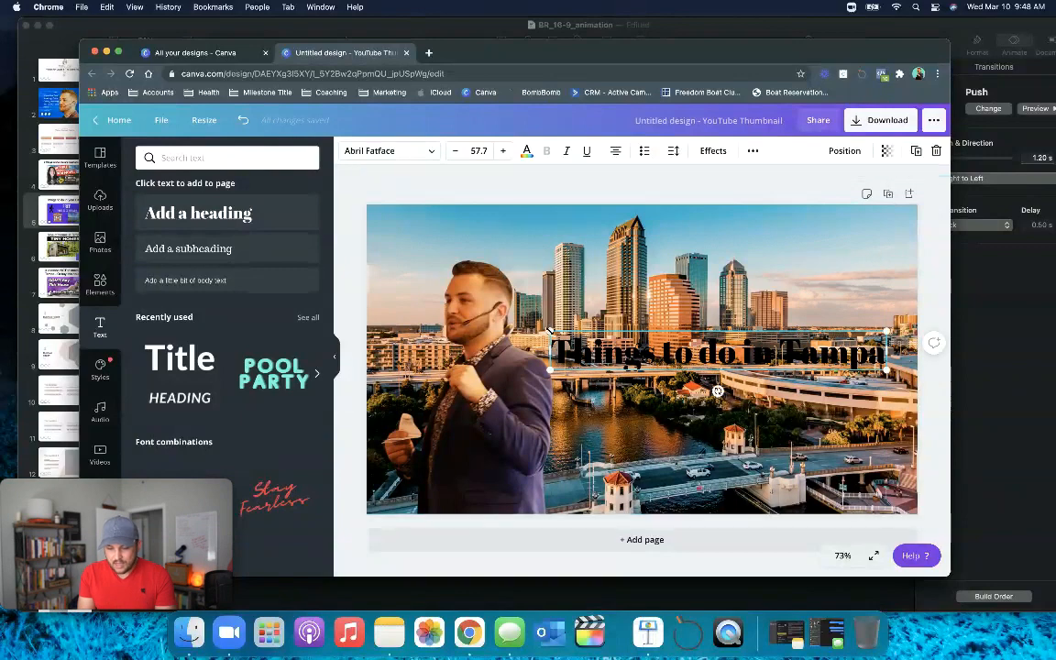
drag(549, 332, 385, 300)
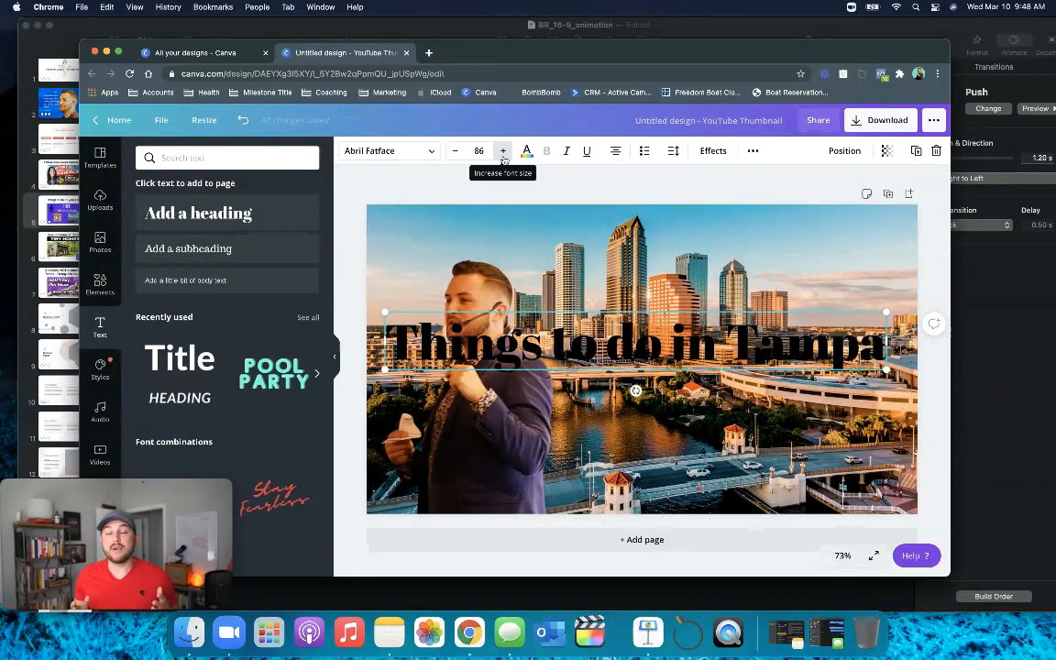
click(432, 152)
scroll(287, 244, down, 1)
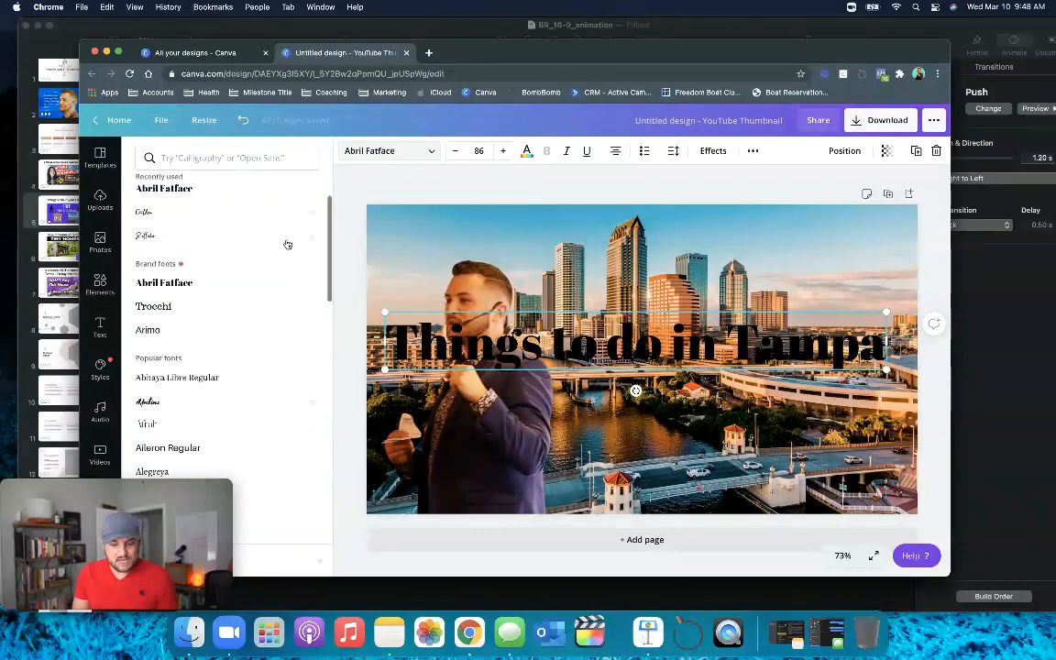
scroll(287, 245, down, 3)
Change the heading's text colour to white, trying a custom reddish-brown first
click(527, 151)
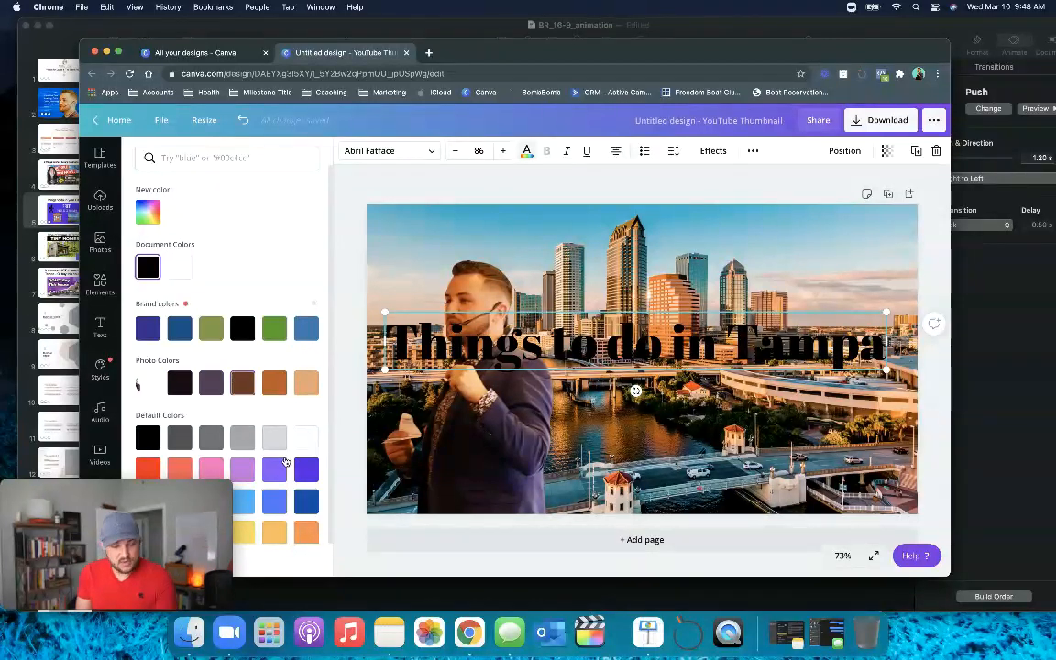
click(148, 213)
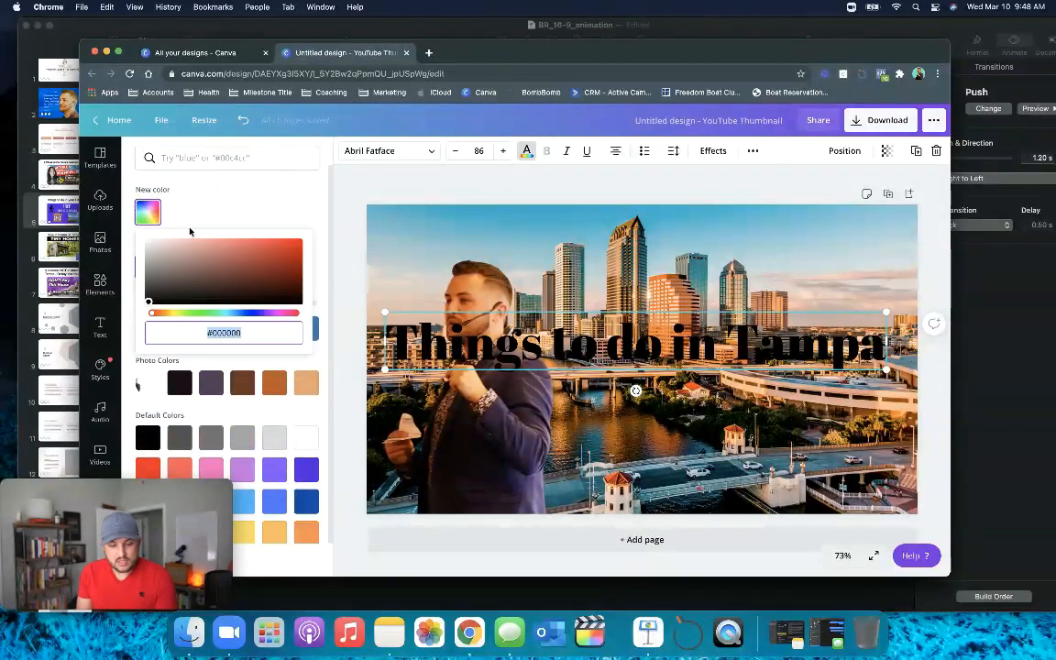
drag(149, 298, 217, 268)
click(309, 237)
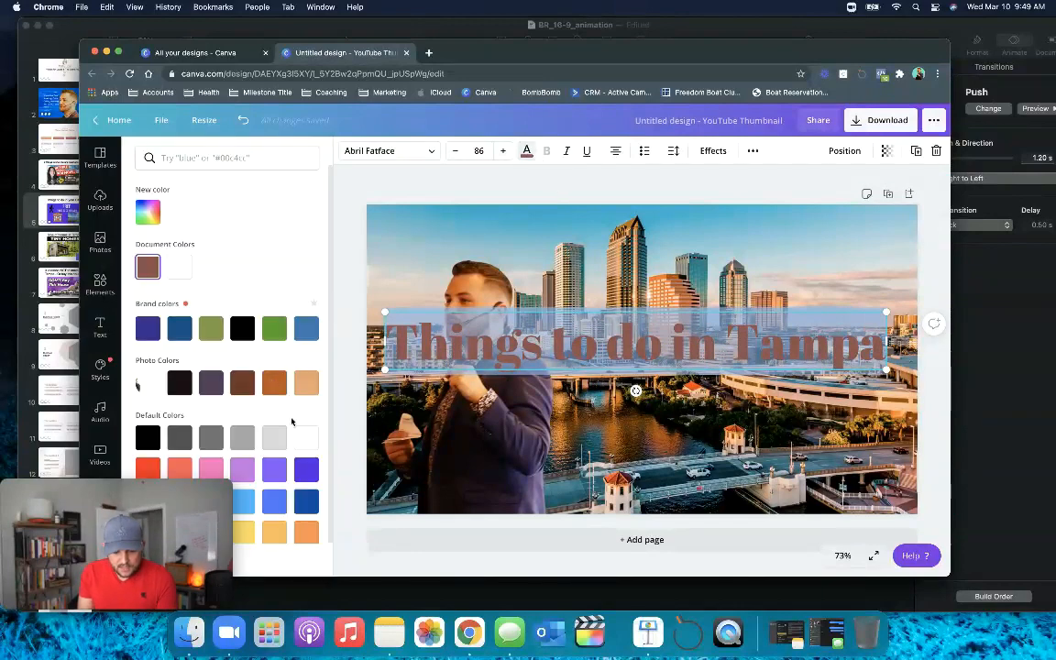
click(307, 437)
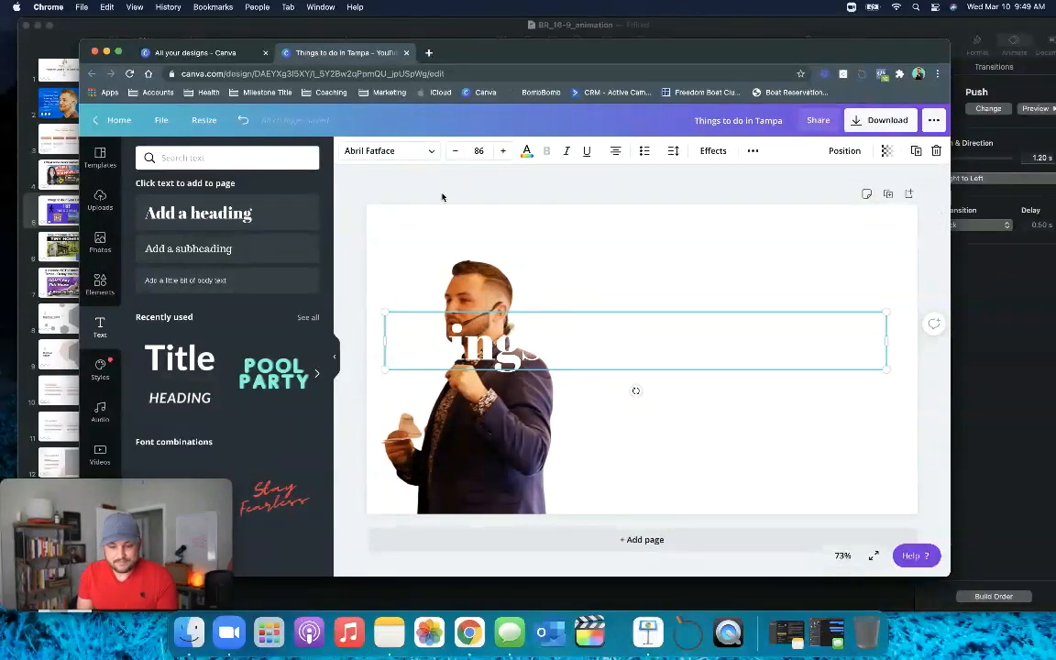
Undo the last change to restore the skyline background, and centre the heading on the thumbnail
click(243, 119)
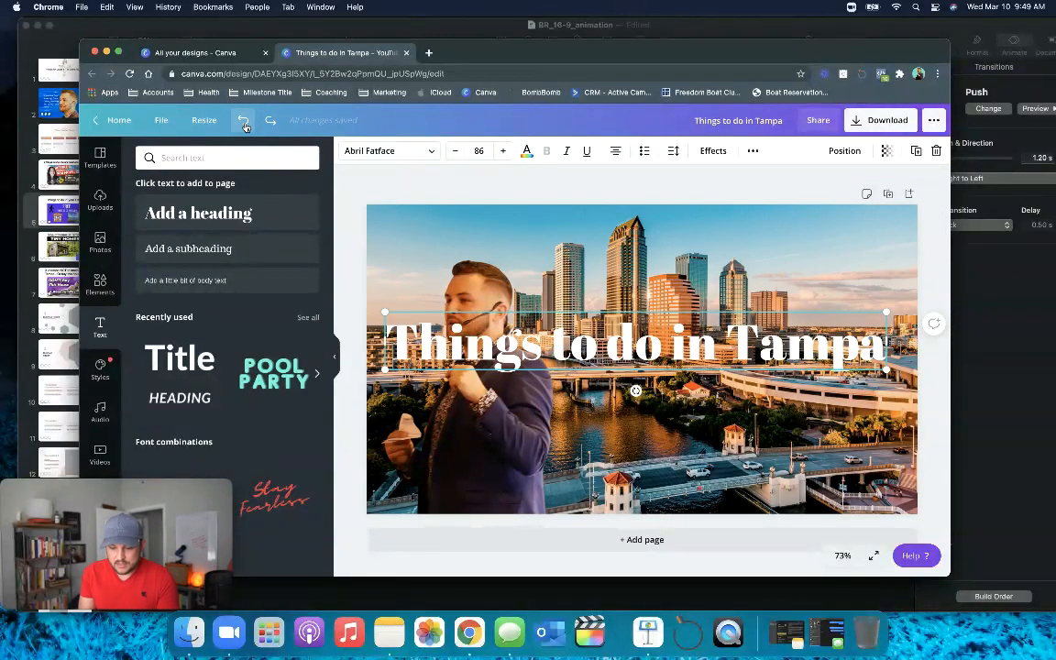
drag(662, 349, 658, 398)
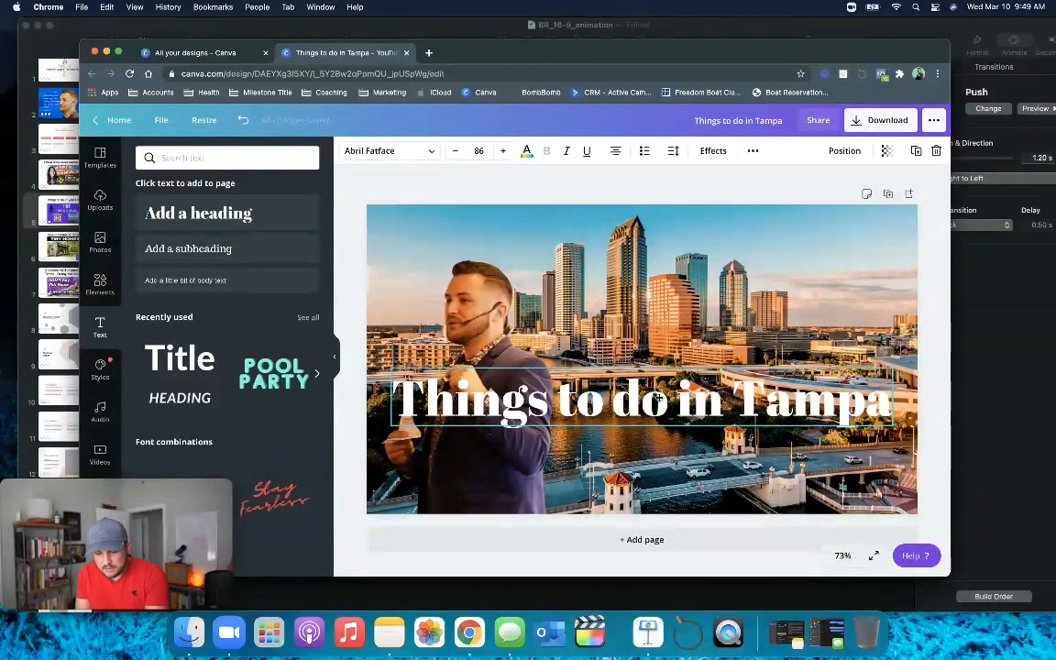
drag(657, 398, 657, 365)
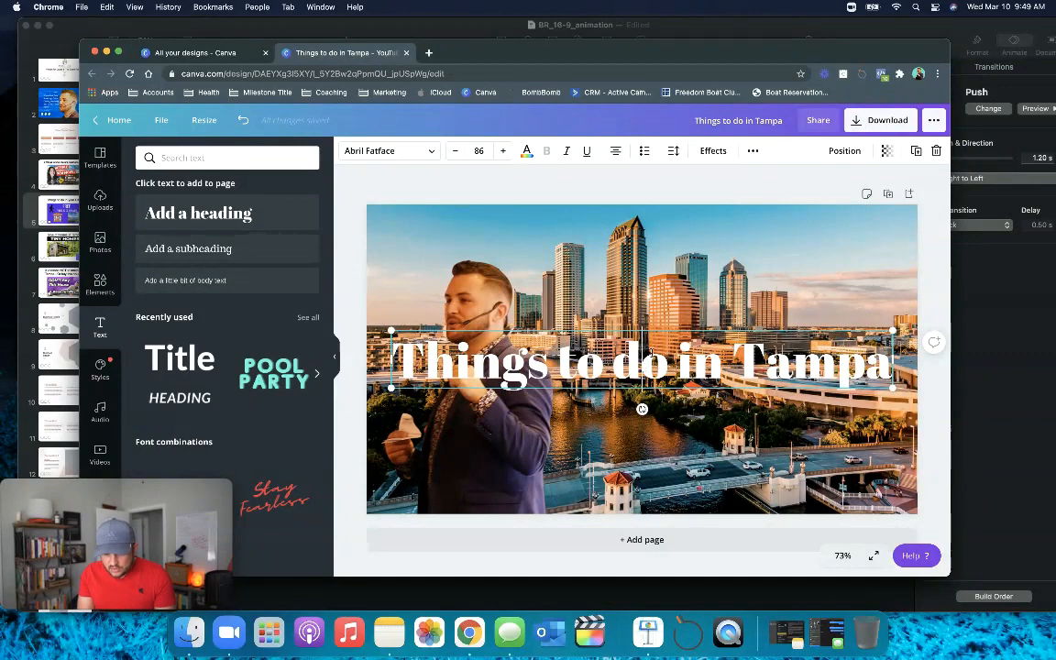
click(653, 302)
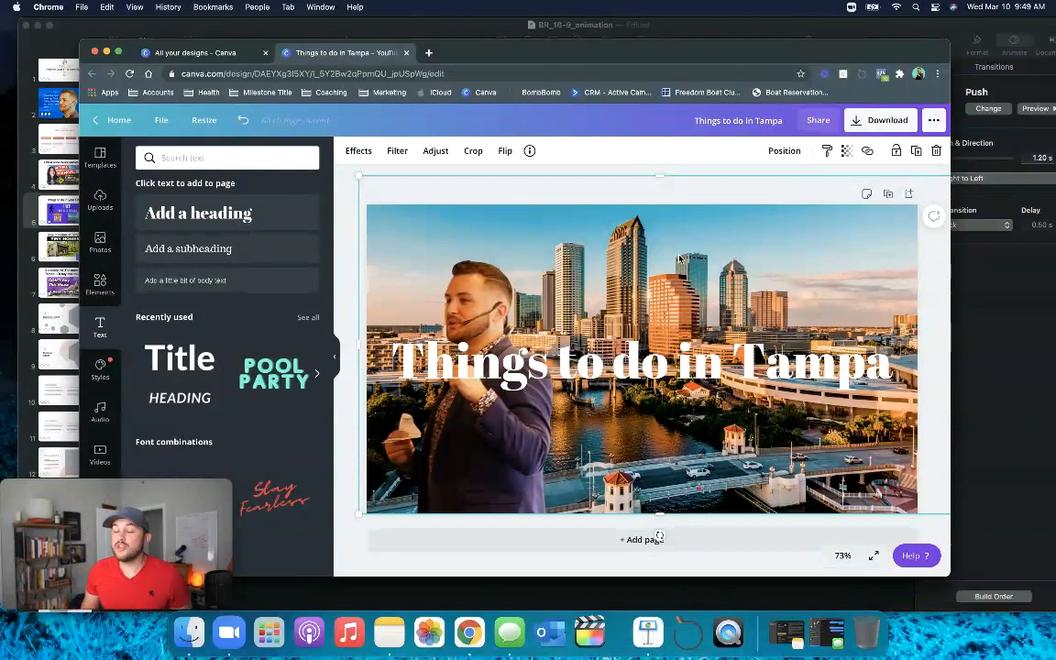
Add a circle shape and place it over the end of the heading, undoing the first circle placed
click(93, 289)
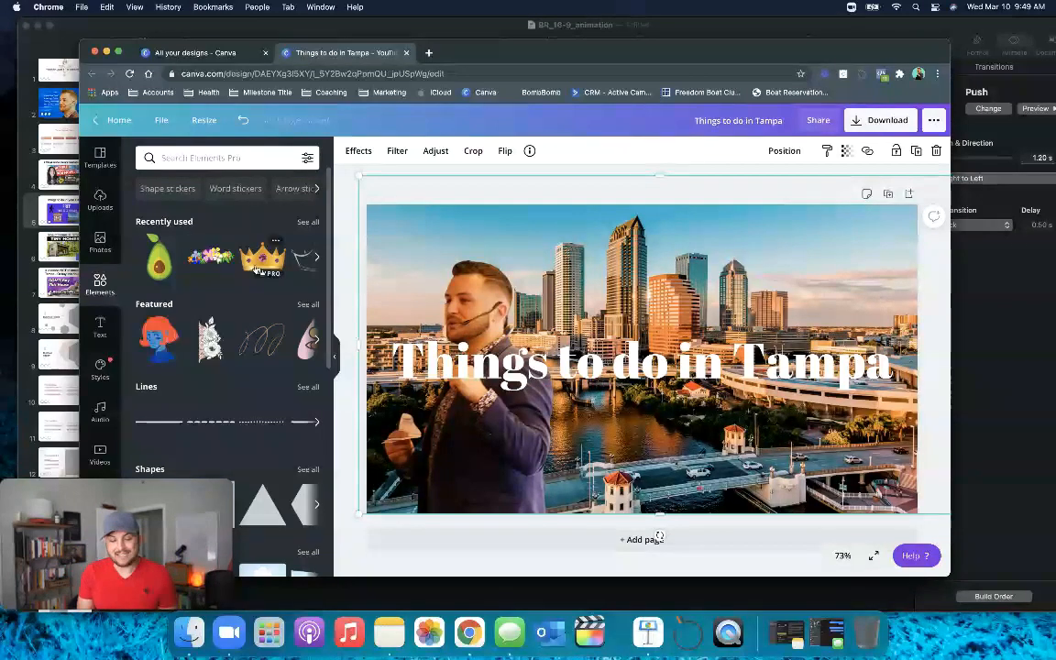
scroll(256, 268, down, 6)
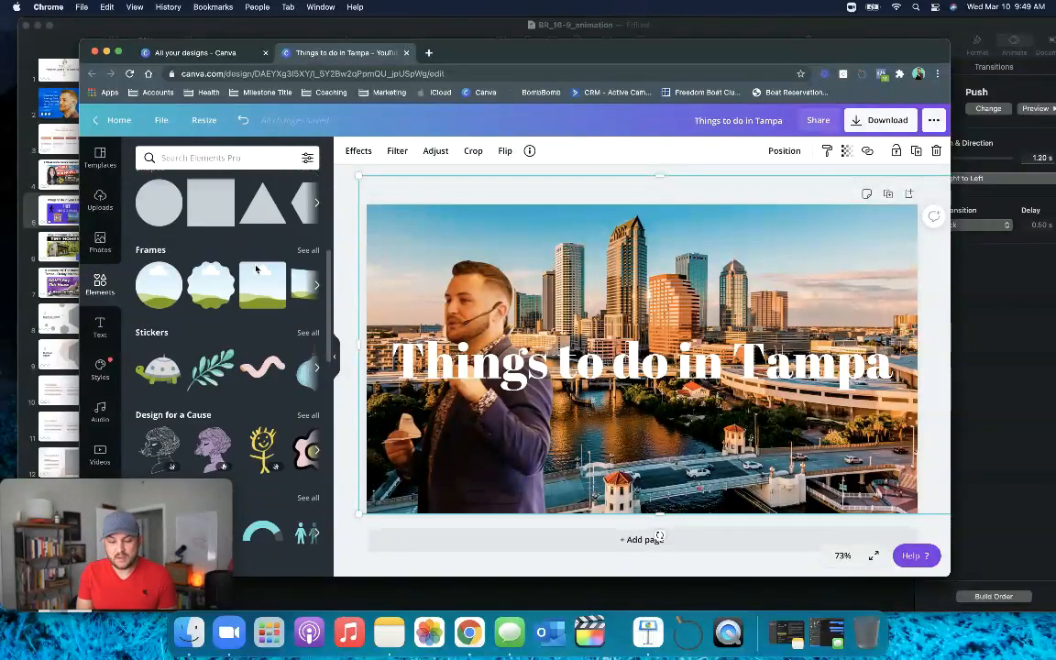
scroll(256, 268, up, 4)
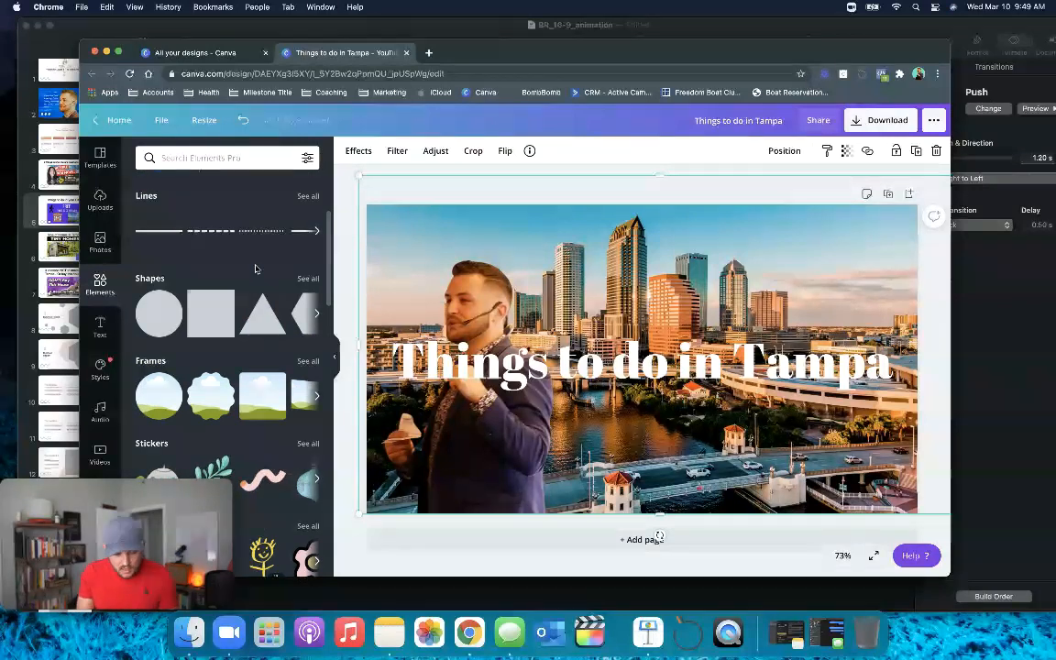
click(170, 318)
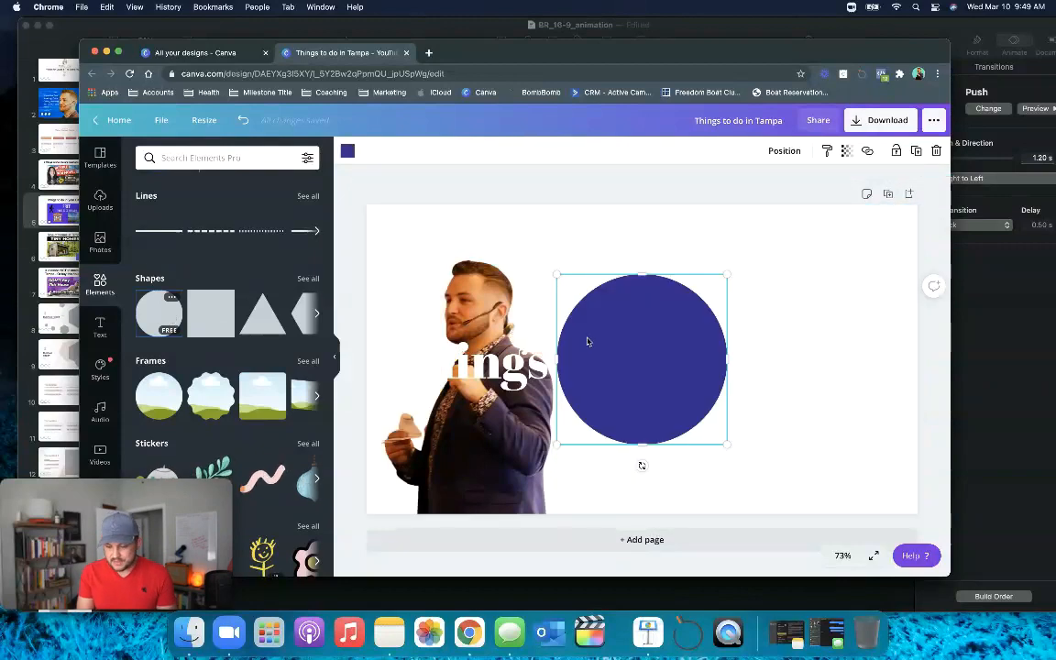
key(super+z)
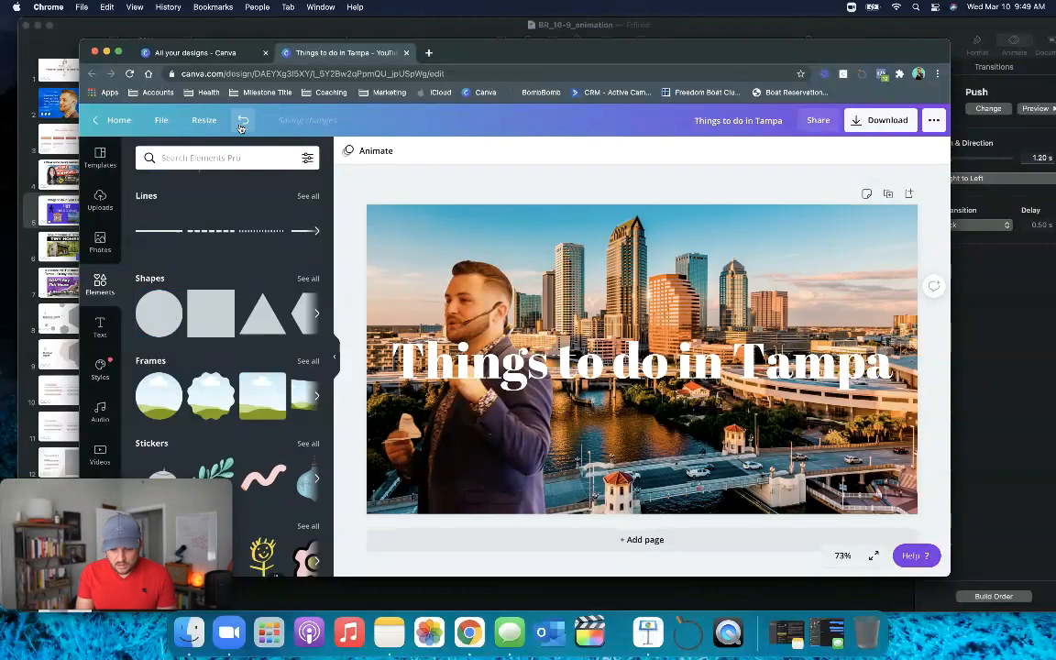
click(159, 312)
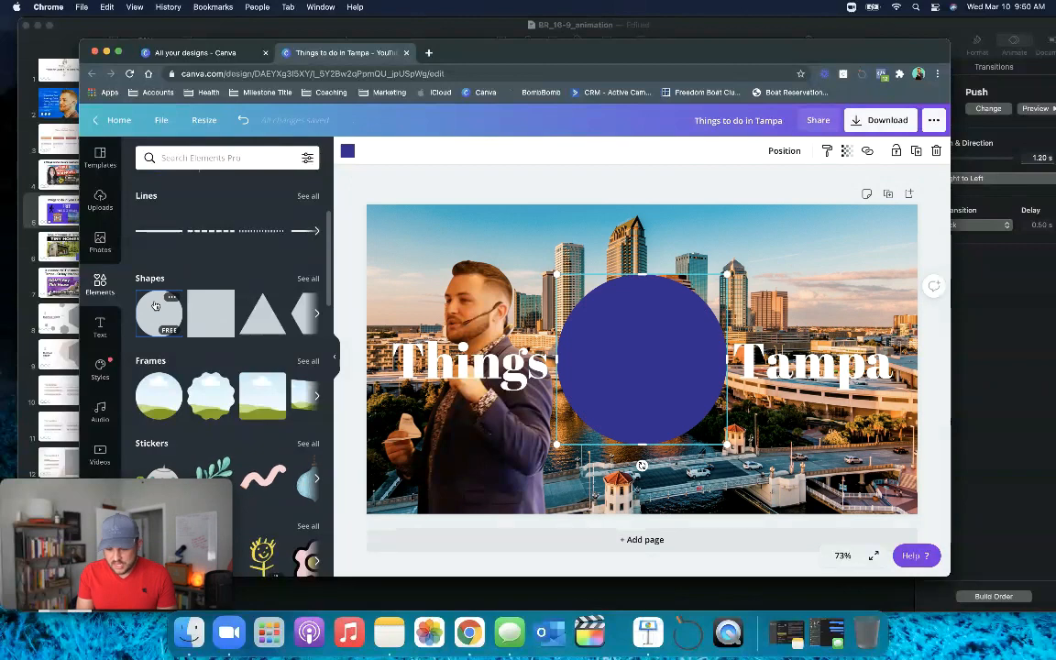
drag(638, 360, 732, 337)
Fill the circle with the olive-green brand colour and send it one layer backward, behind the heading text
click(347, 150)
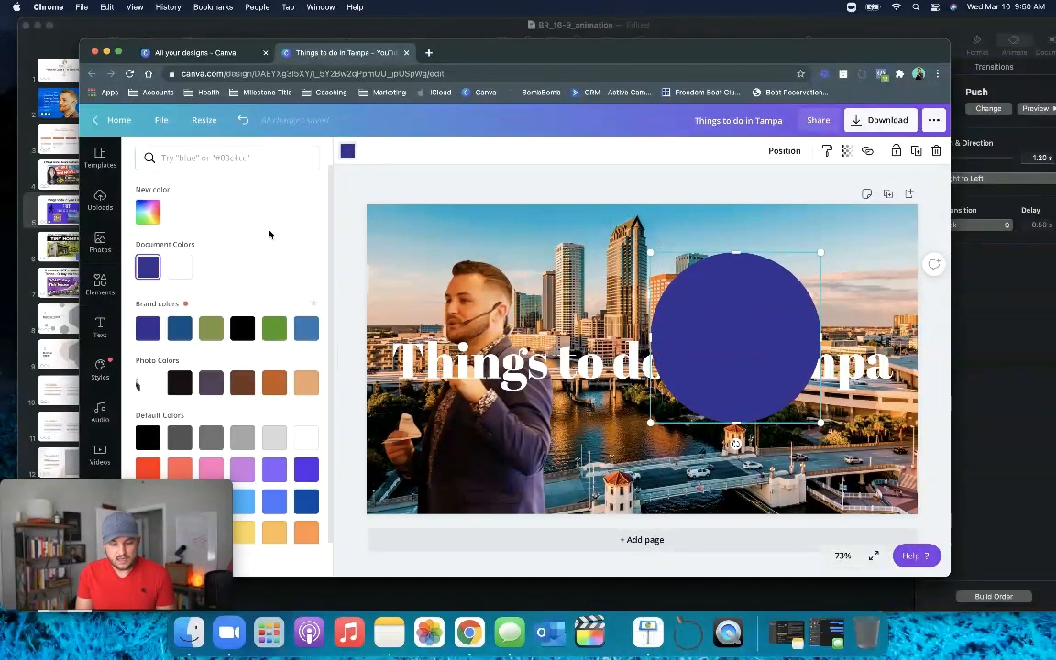
click(212, 328)
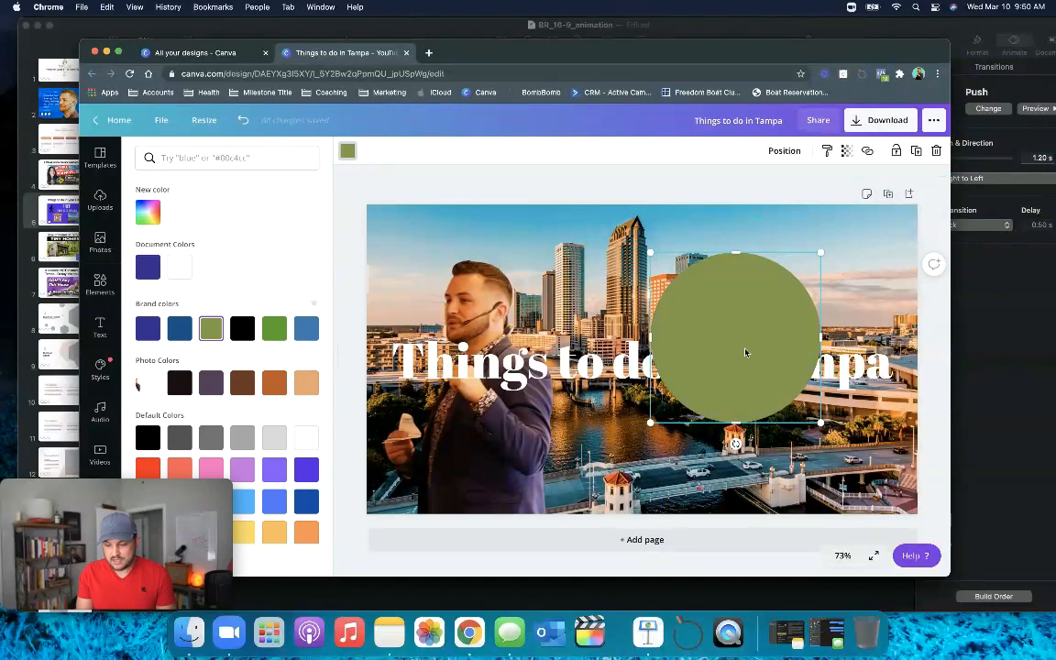
drag(746, 354, 739, 376)
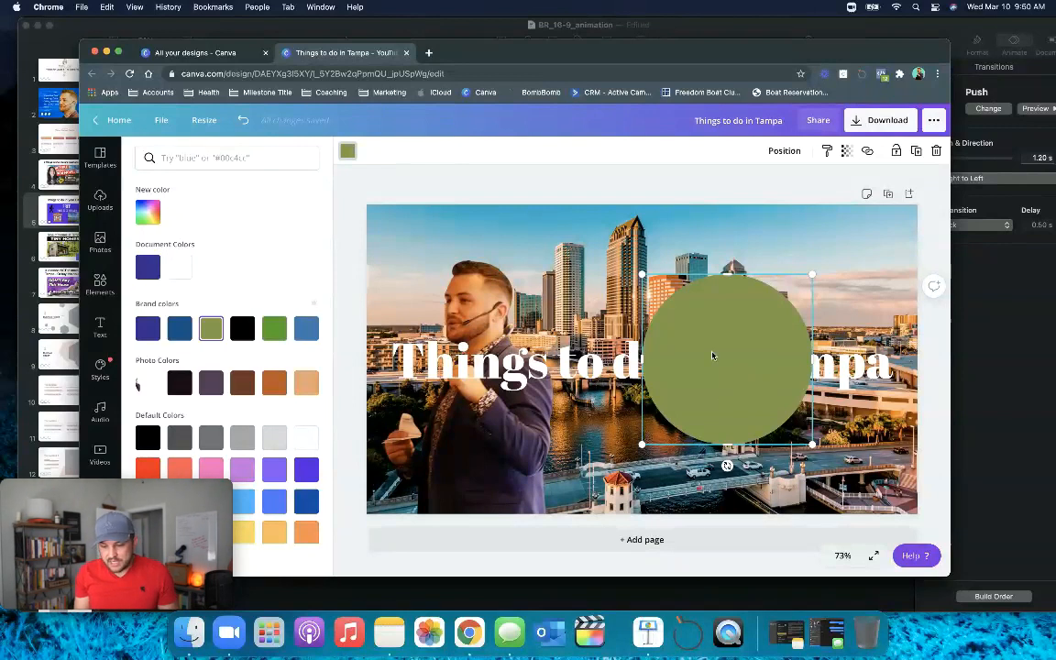
click(784, 150)
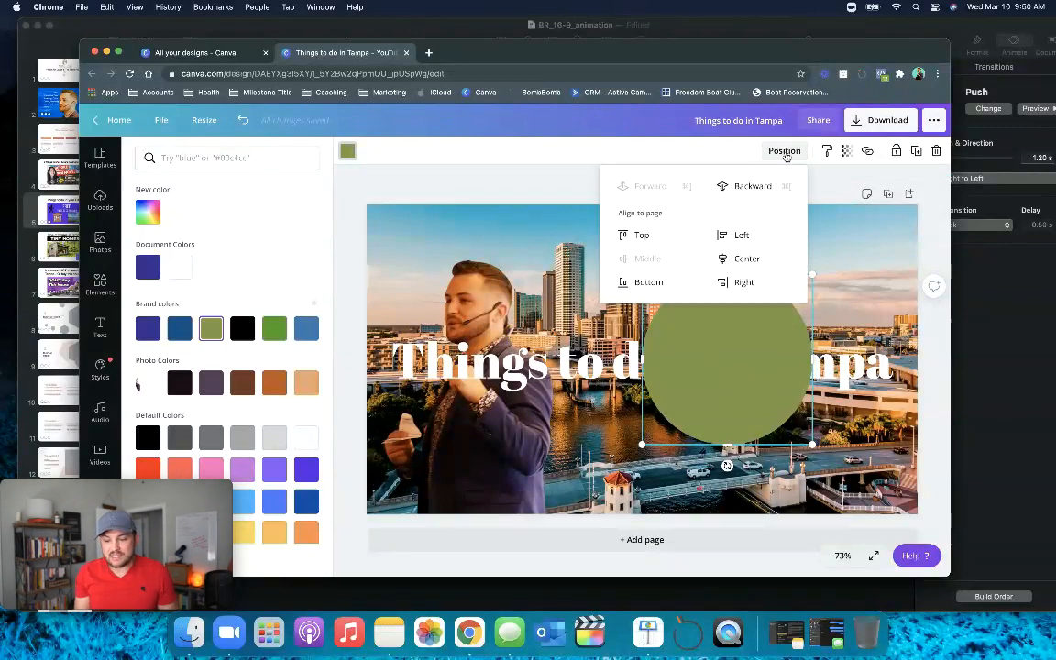
click(747, 187)
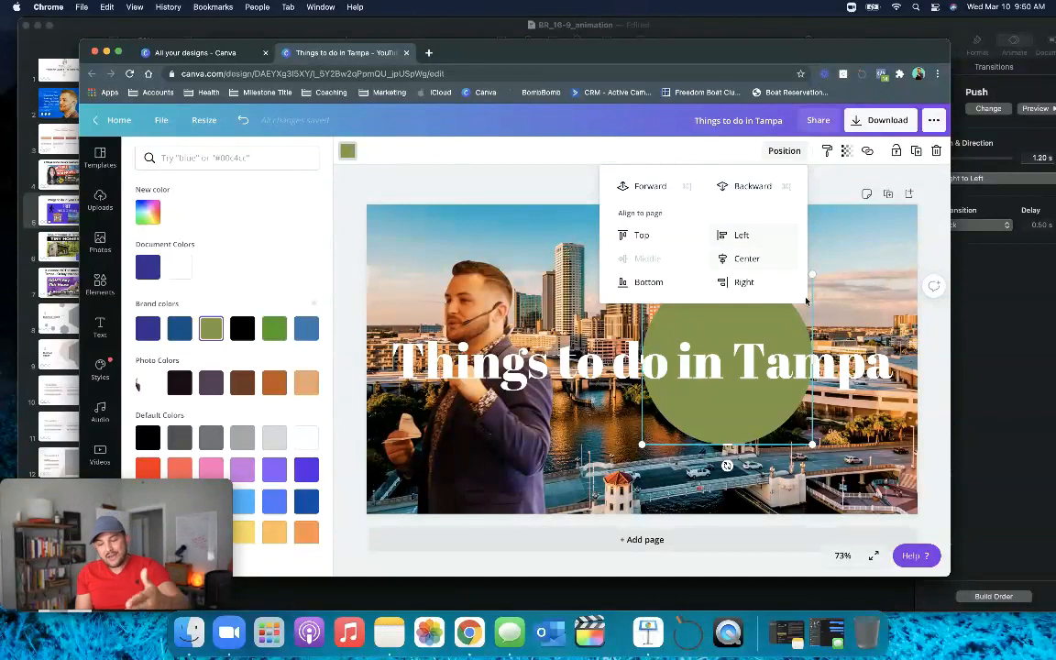
Move the green circle behind the word "Tampa" and enlarge it slightly to frame the word
drag(728, 402, 804, 416)
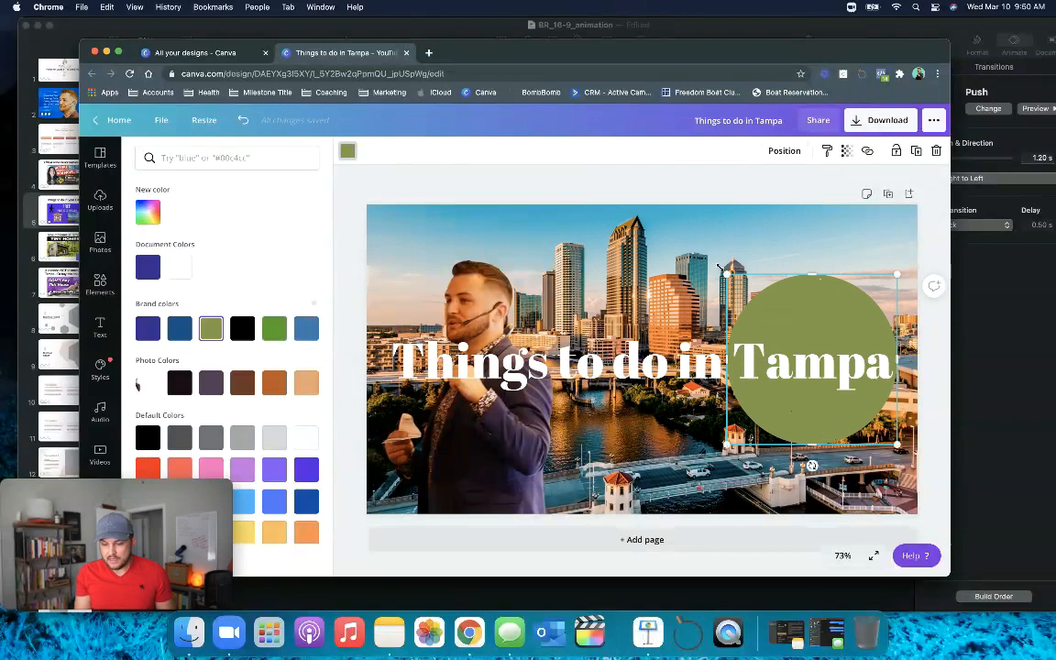
mouse_move(721, 272)
mouse_down()
mouse_move(733, 286)
mouse_move(718, 291)
mouse_up()
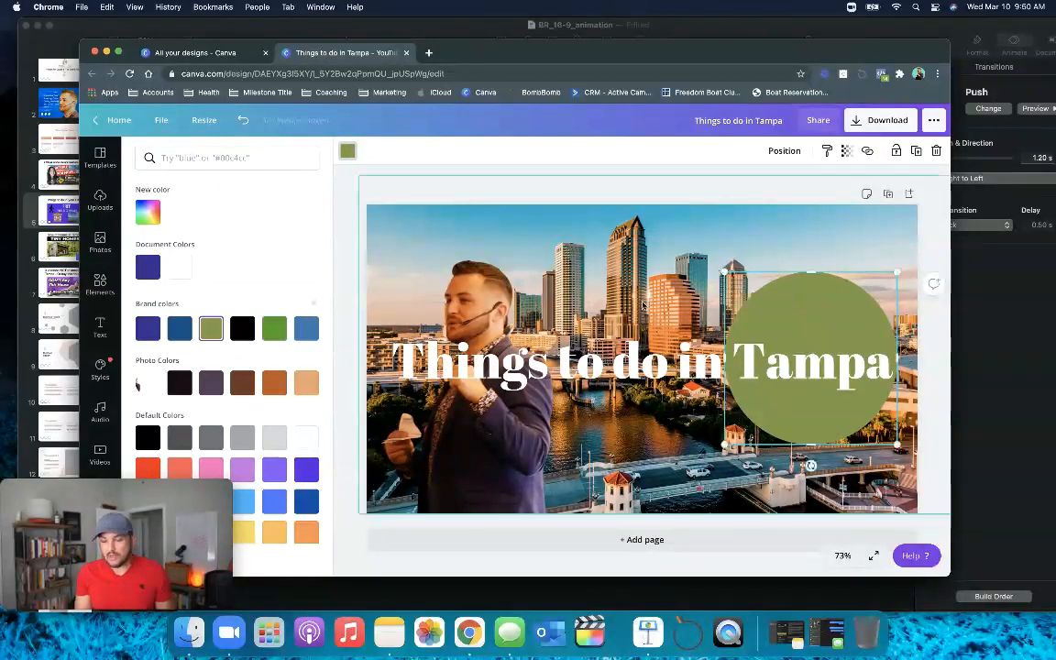
click(644, 306)
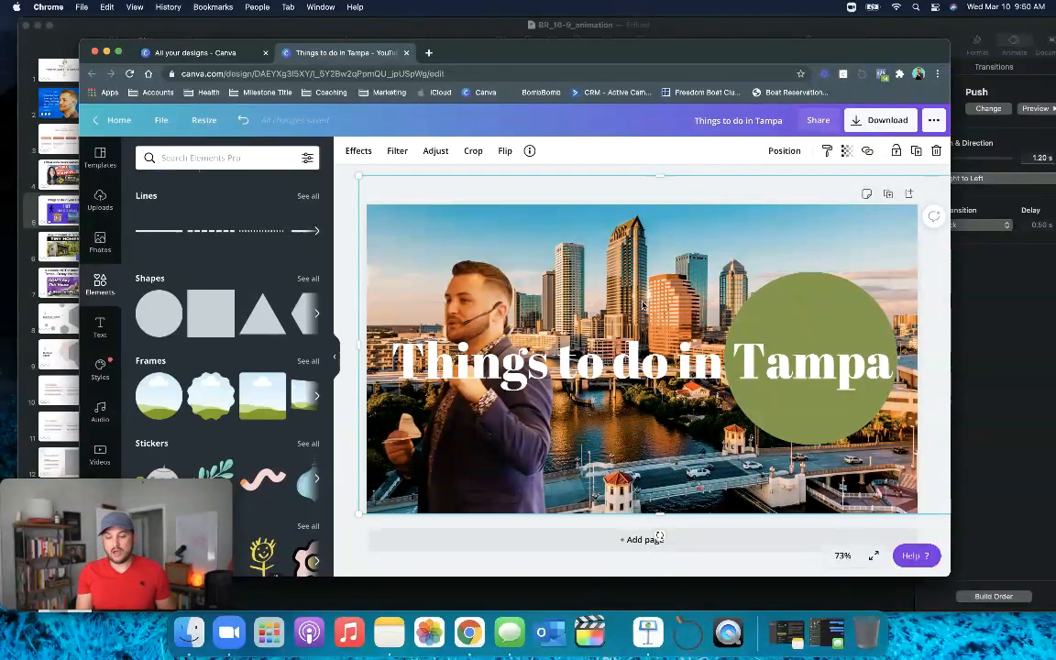
Open the download settings for the finished thumbnail
click(878, 123)
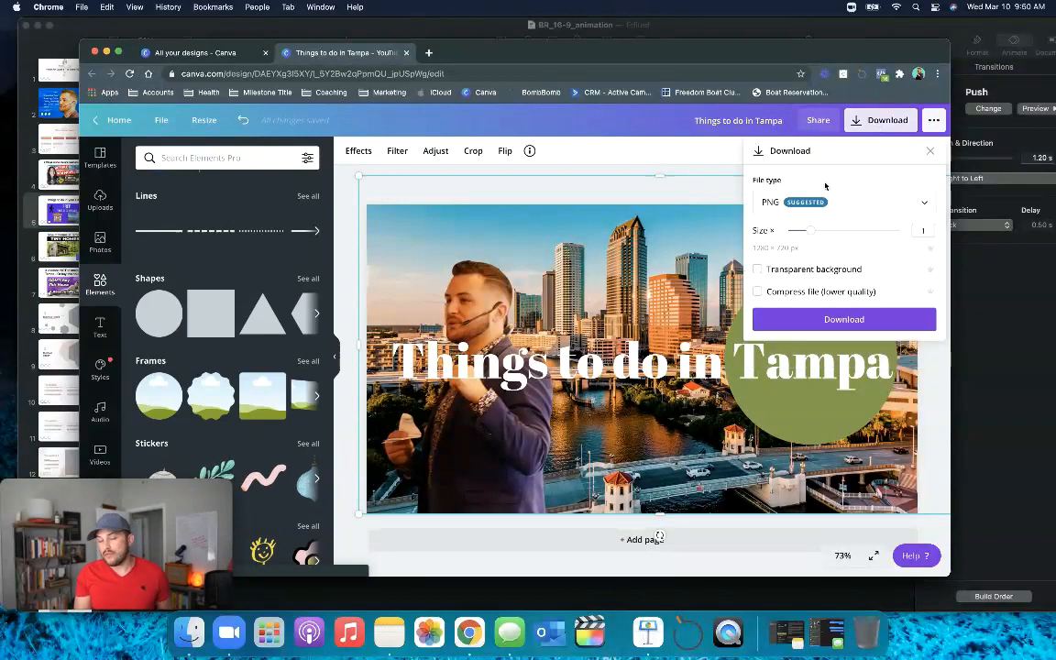